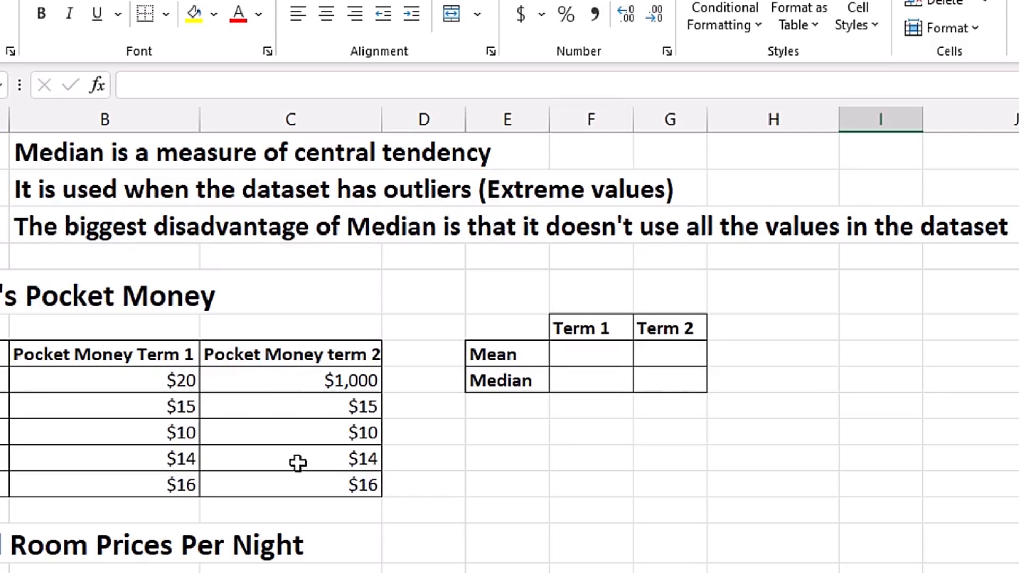
- Compare the first pupil's Term 2 pocket money in C8 with the other pupils' amounts in C9:C12
click(297, 391)
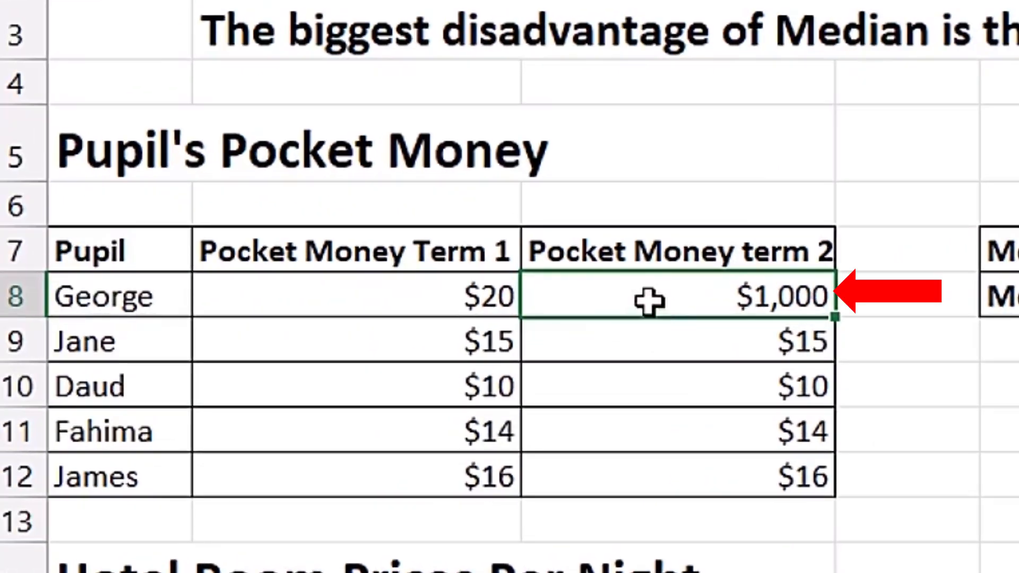
drag(657, 333, 677, 480)
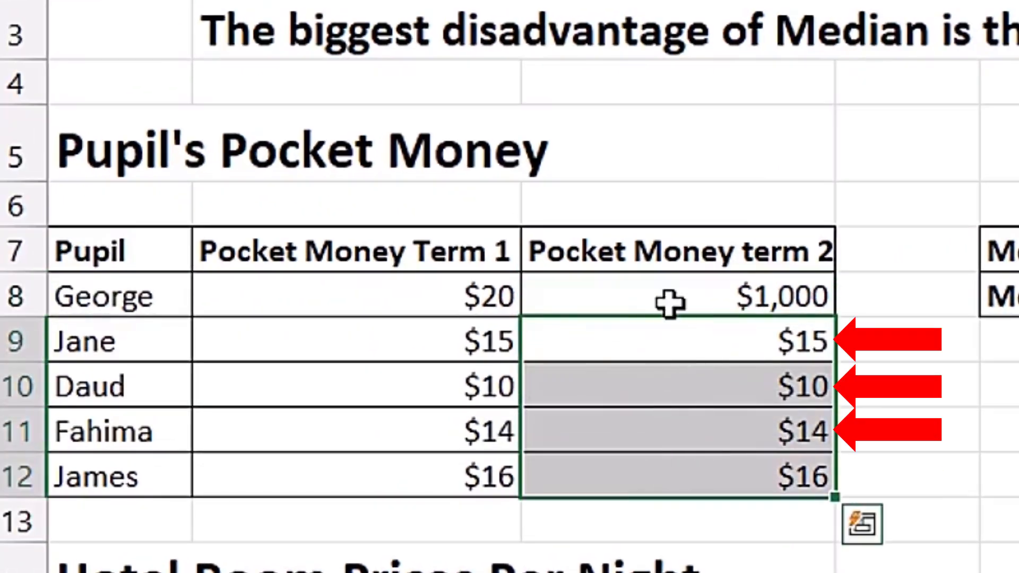
click(670, 303)
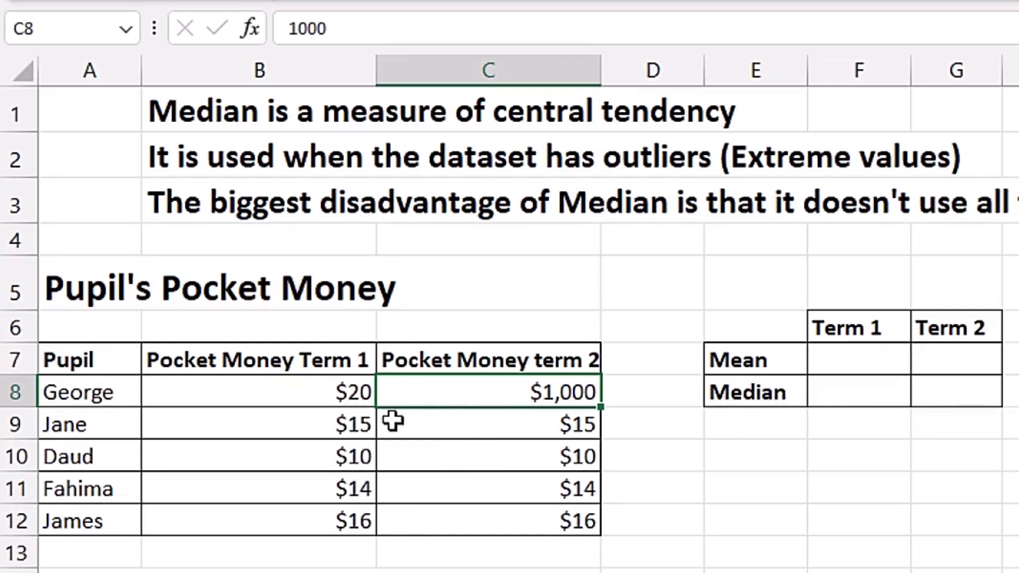
- Calculate the Term 1 mean in F7 with =AVERAGE(B8:B12) and fill the formula across to Term 2 in G7
click(854, 362)
text(=aver)
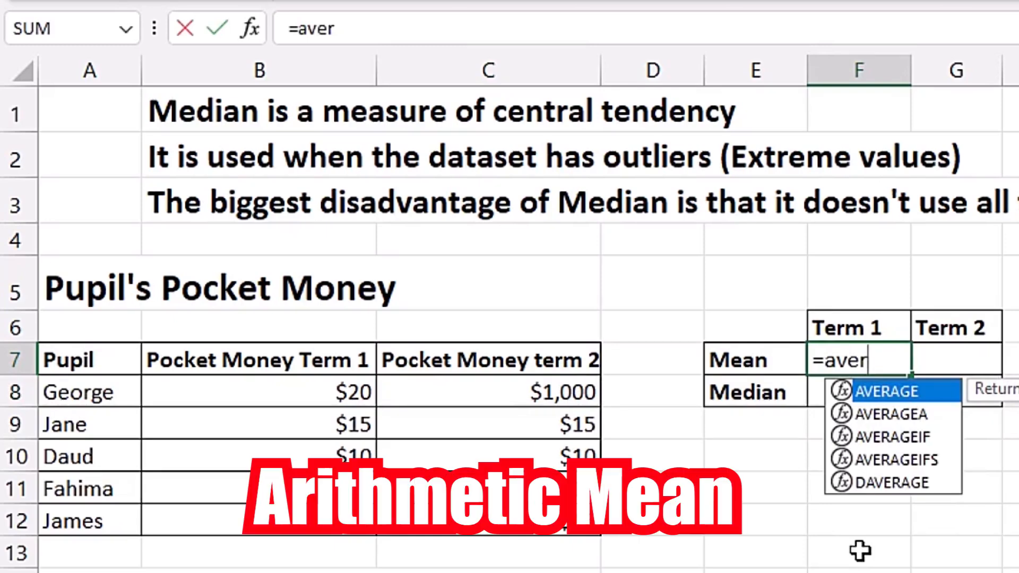
key(Tab)
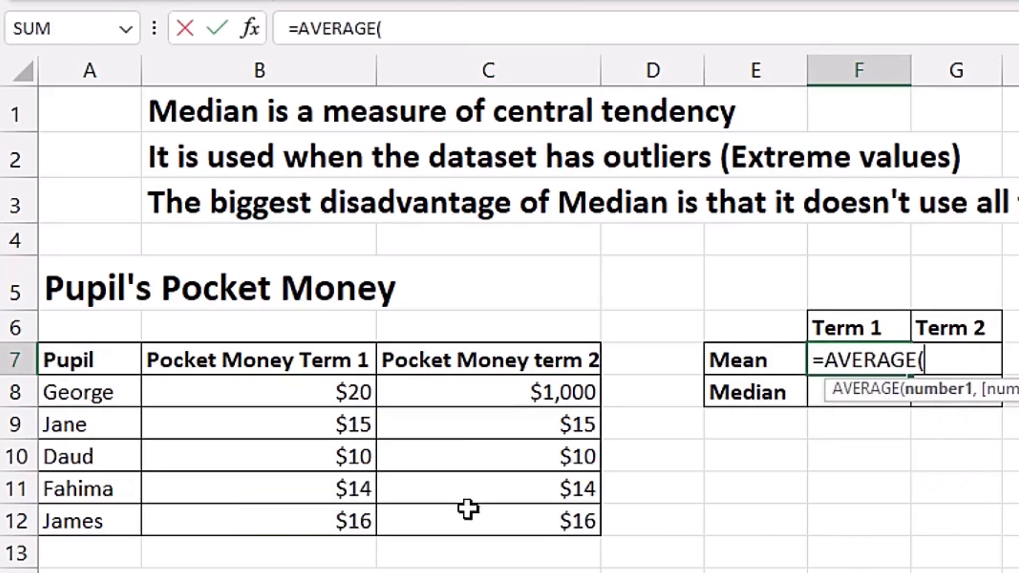
drag(317, 400, 292, 518)
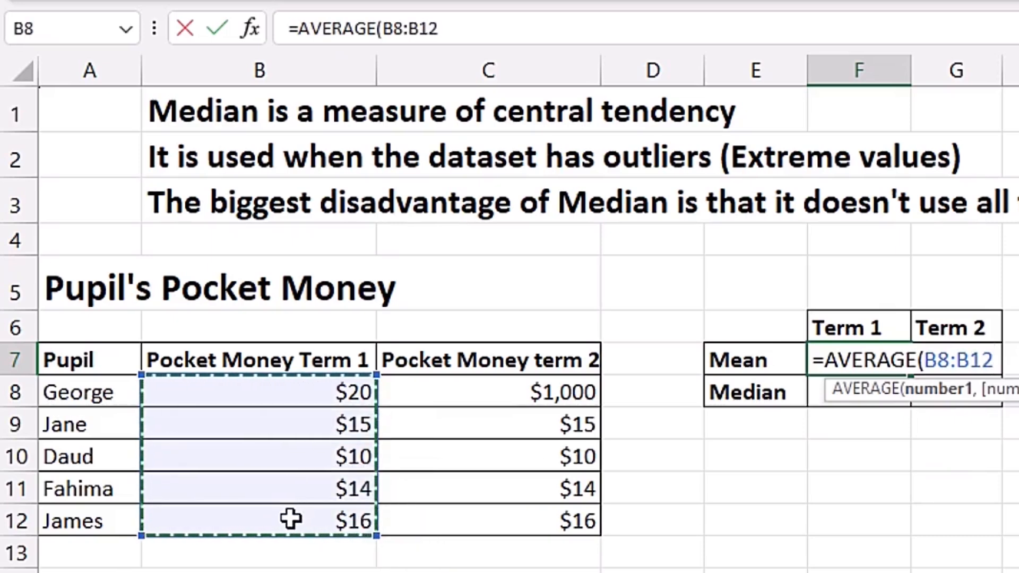
key(ctrl+Return)
drag(911, 374, 967, 387)
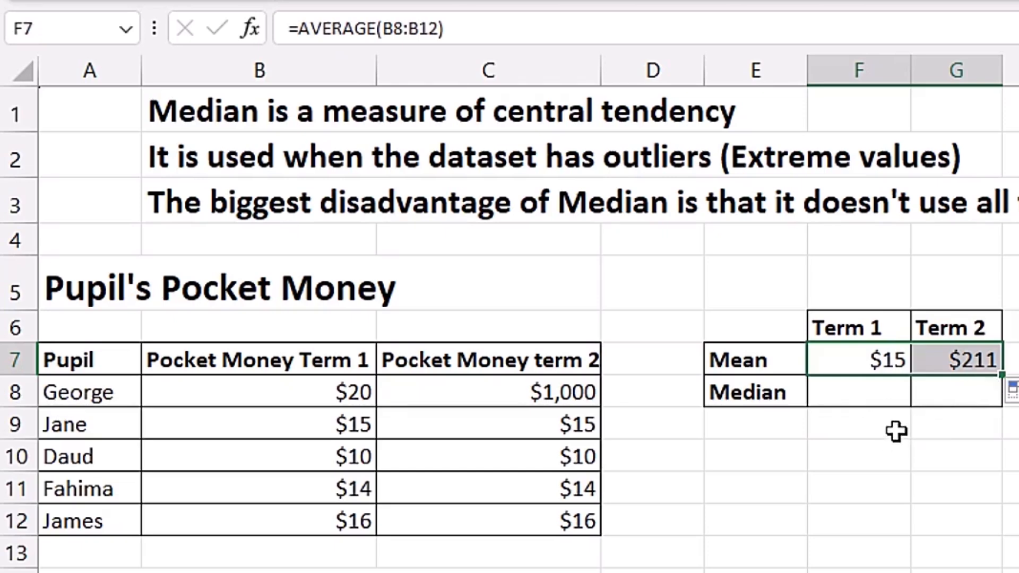
- Calculate the Term 1 median in F8 with =MEDIAN(B8:B12) and fill the formula across to Term 2 in G8
click(864, 394)
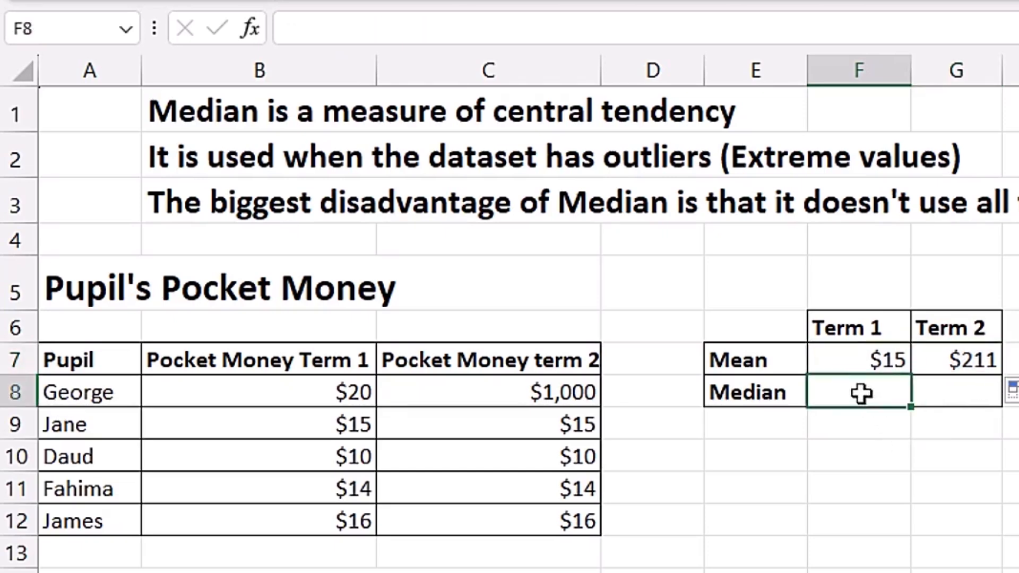
text(=)
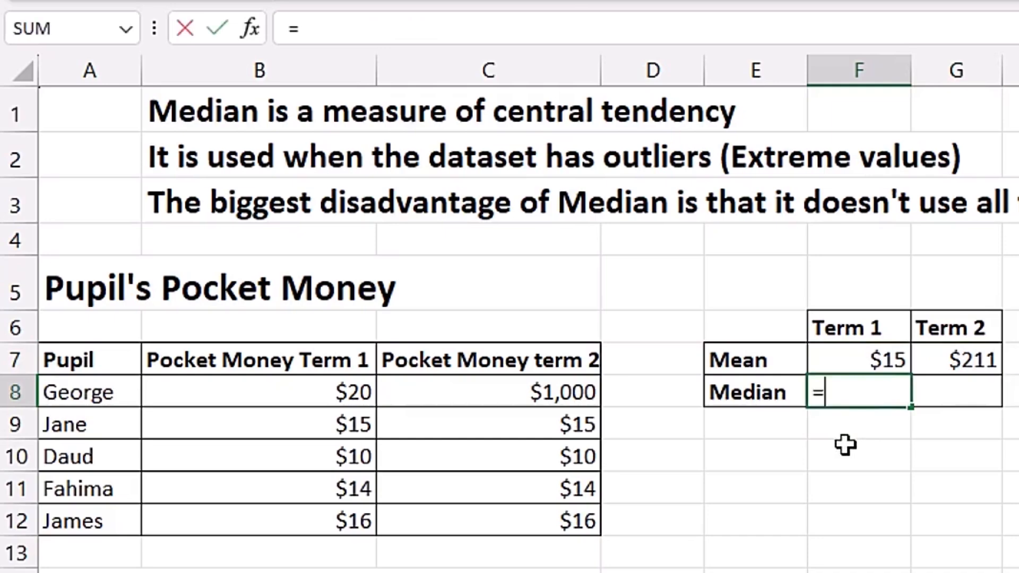
text(medi)
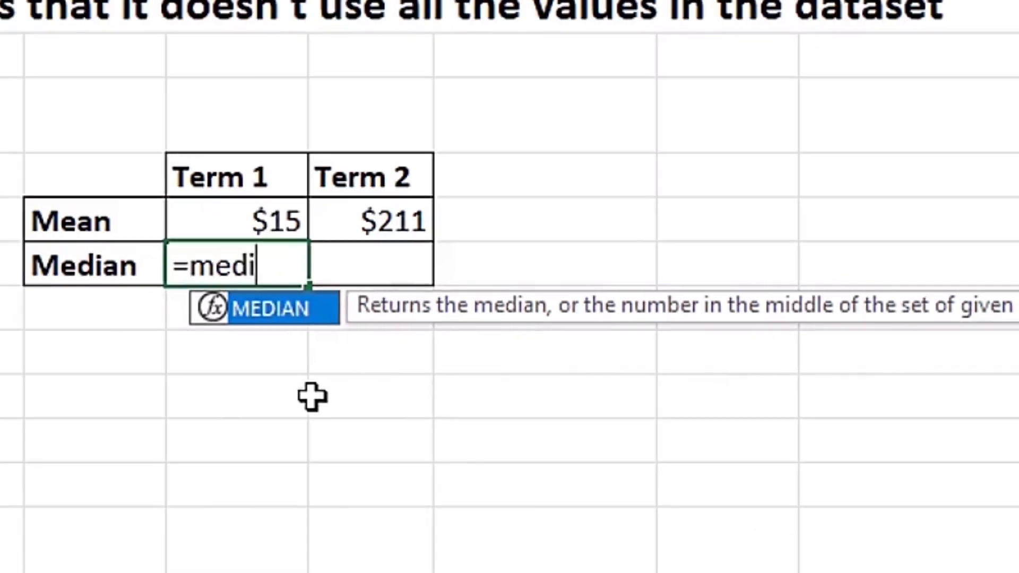
key(Tab)
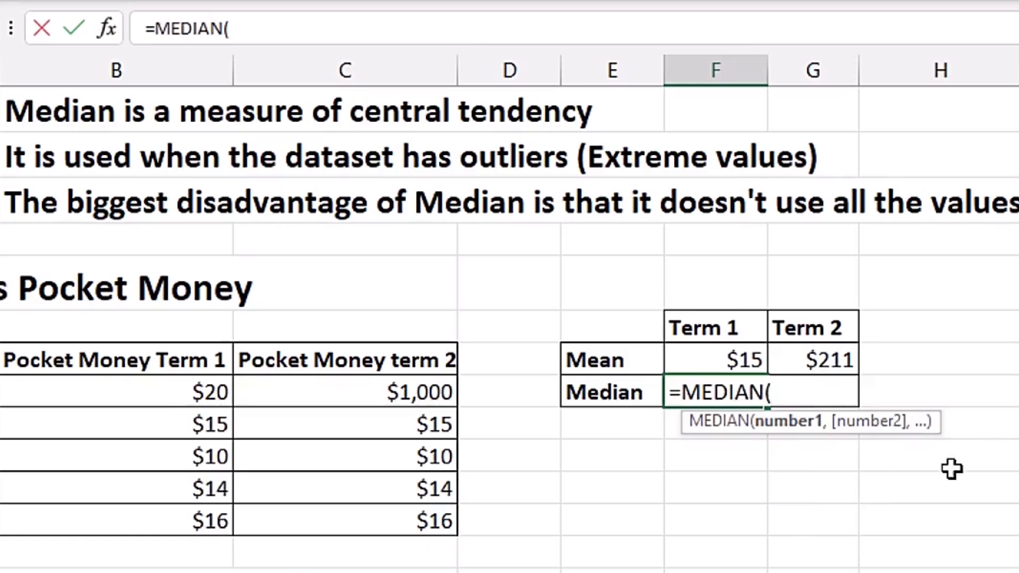
drag(164, 391, 166, 514)
drag(306, 514, 306, 514)
key(ctrl+Return)
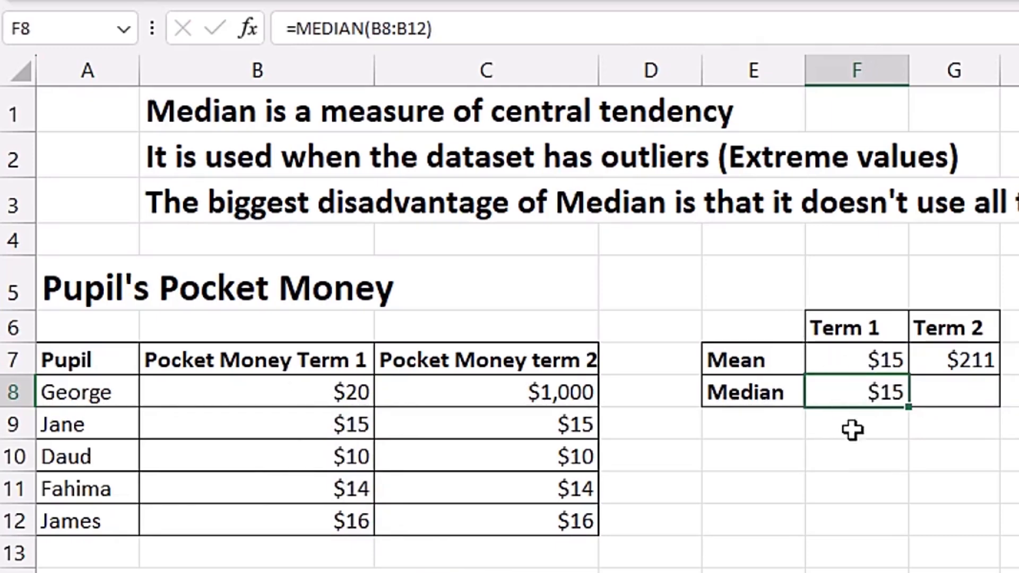
drag(907, 408, 955, 421)
- Check the Term 2 median and mean formulas against the extreme pocket money value in C8
click(948, 396)
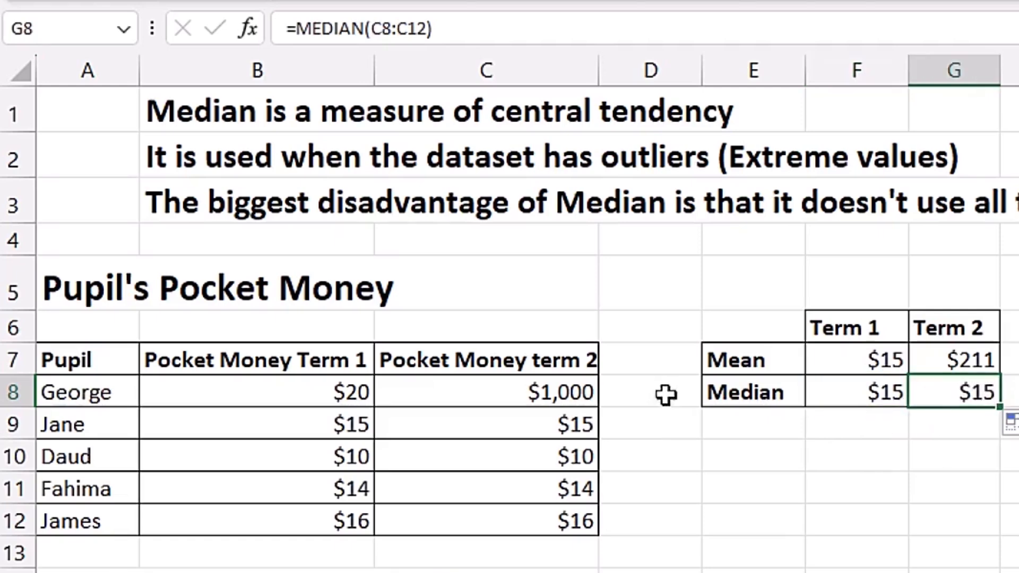
click(514, 392)
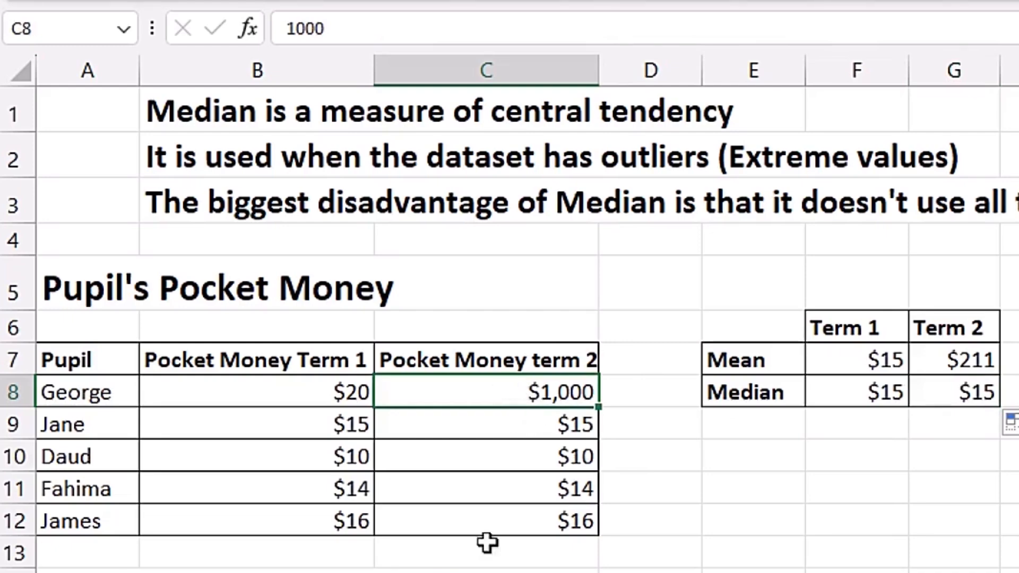
click(955, 359)
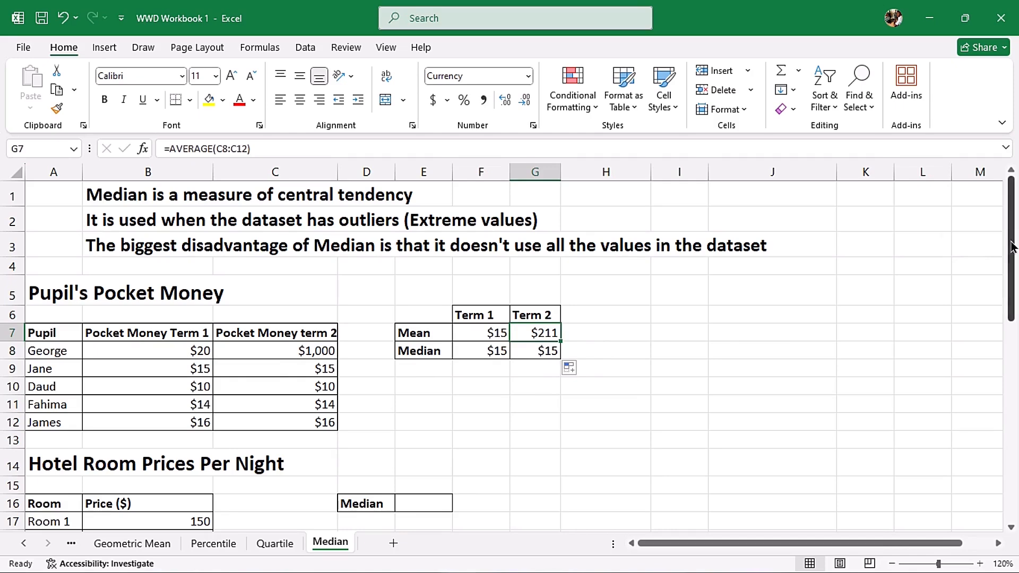
- Calculate the median hotel room price in E16 with the MEDIAN function over B17:B26
drag(1011, 247, 1012, 255)
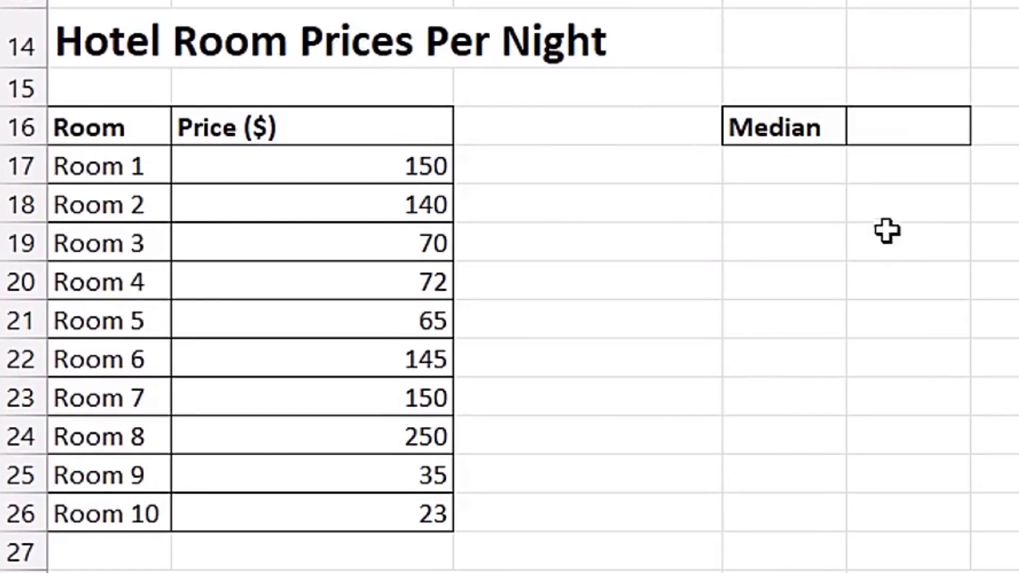
click(897, 126)
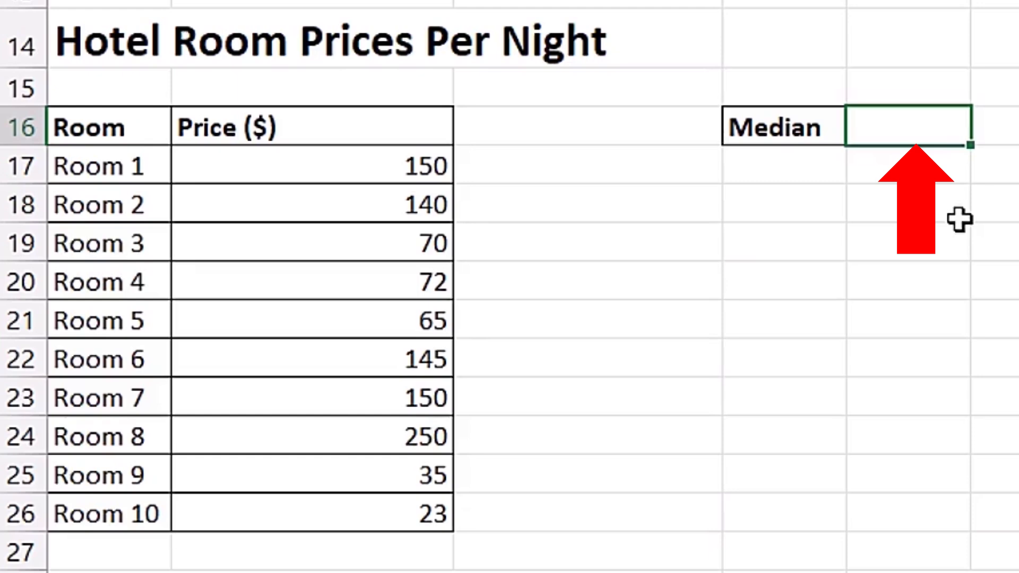
text(med)
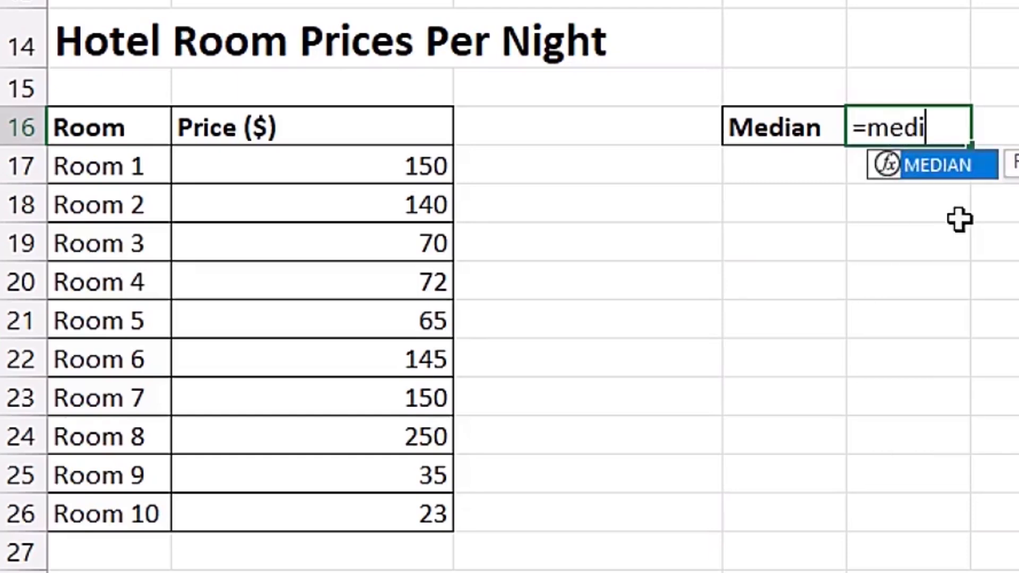
text(i)
key(Tab)
mouse_move(443, 175)
mouse_down()
mouse_move(447, 226)
mouse_move(416, 359)
mouse_move(402, 515)
mouse_up()
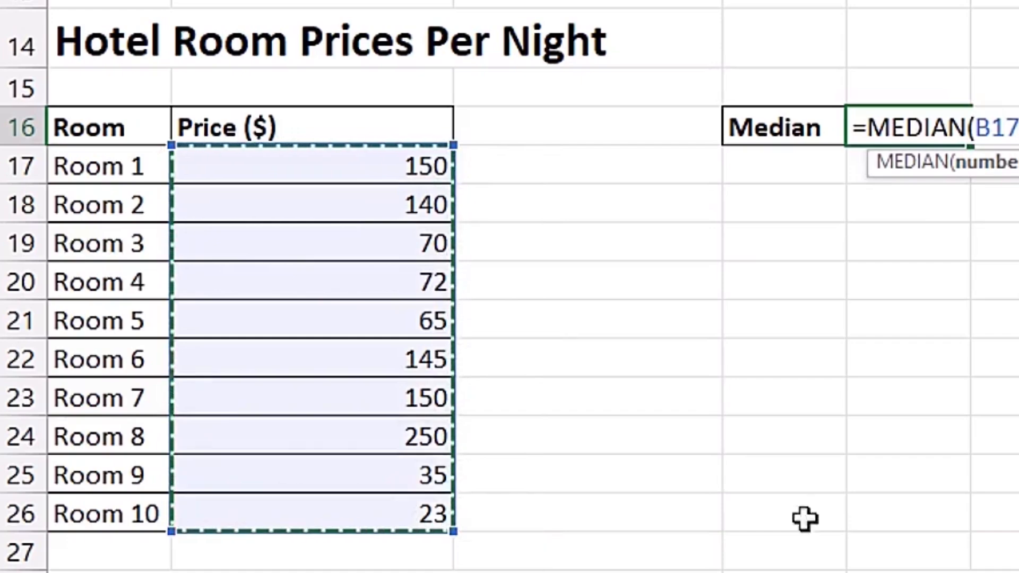
key(Return)
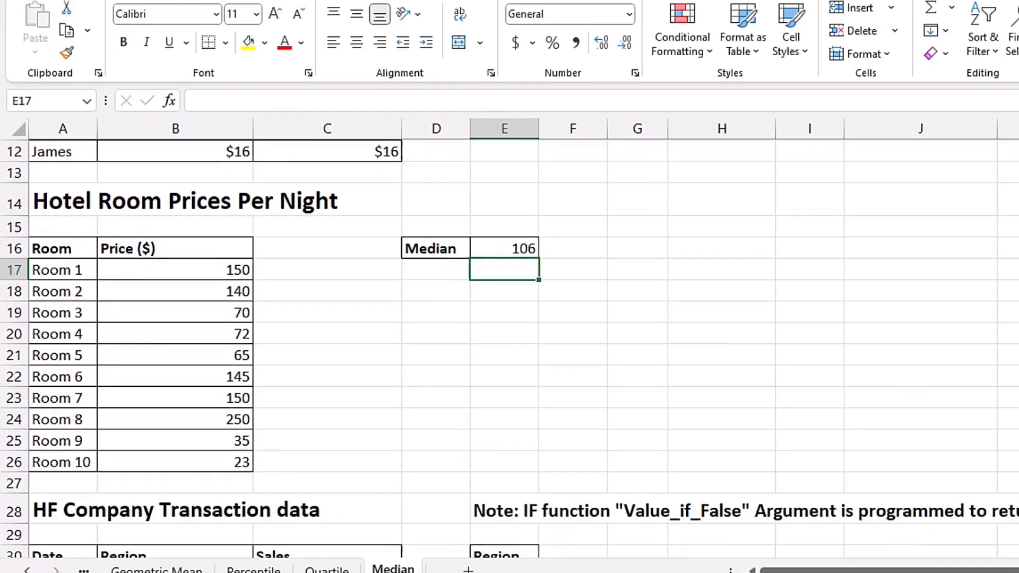
- Begin an IF formula in E40 beside the HF Company transaction data with the logical test B40=$E$31
mouse_move(1012, 345)
mouse_down()
mouse_move(1018, 266)
mouse_move(1013, 350)
mouse_up()
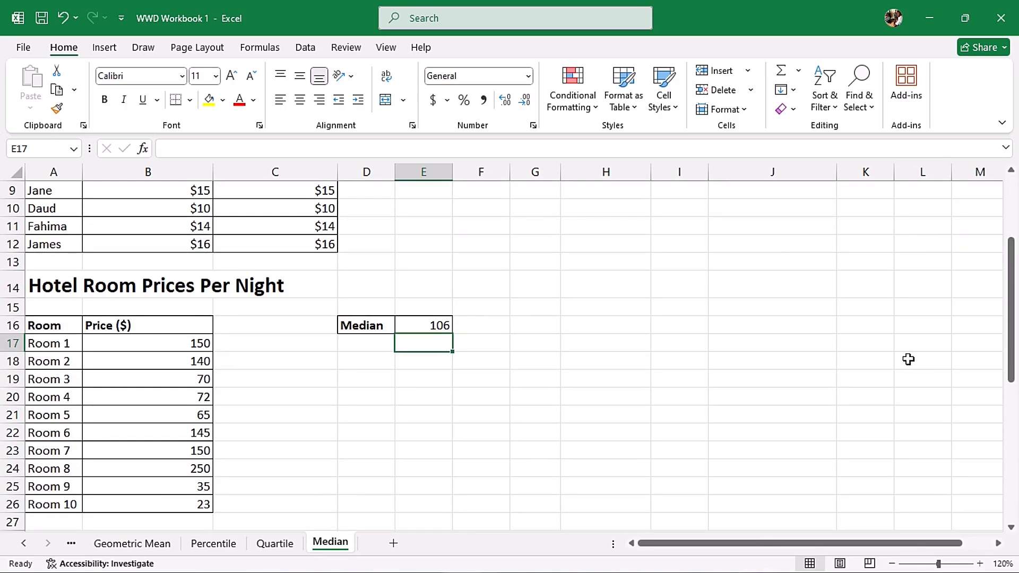
drag(1013, 313, 1018, 468)
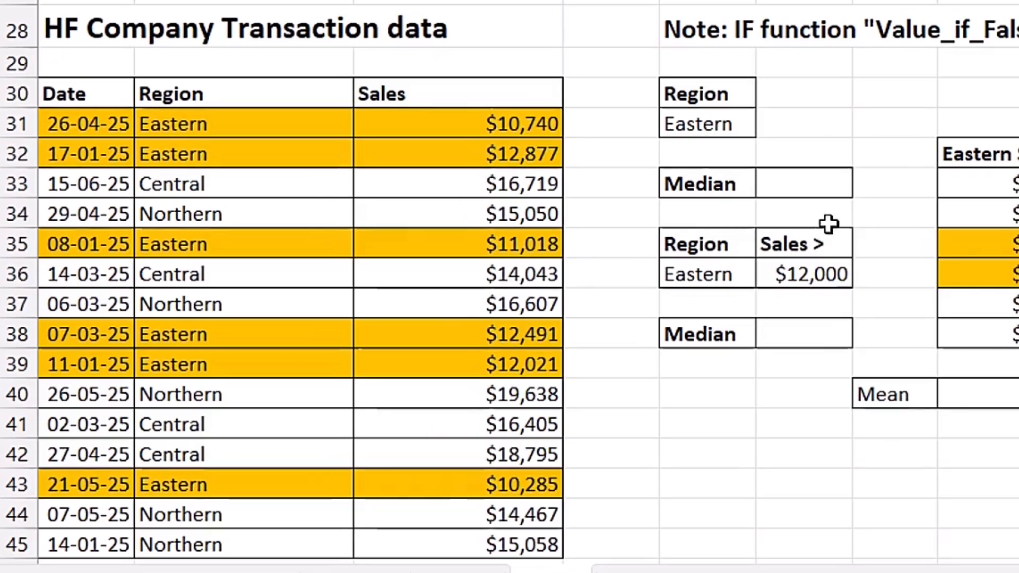
click(792, 187)
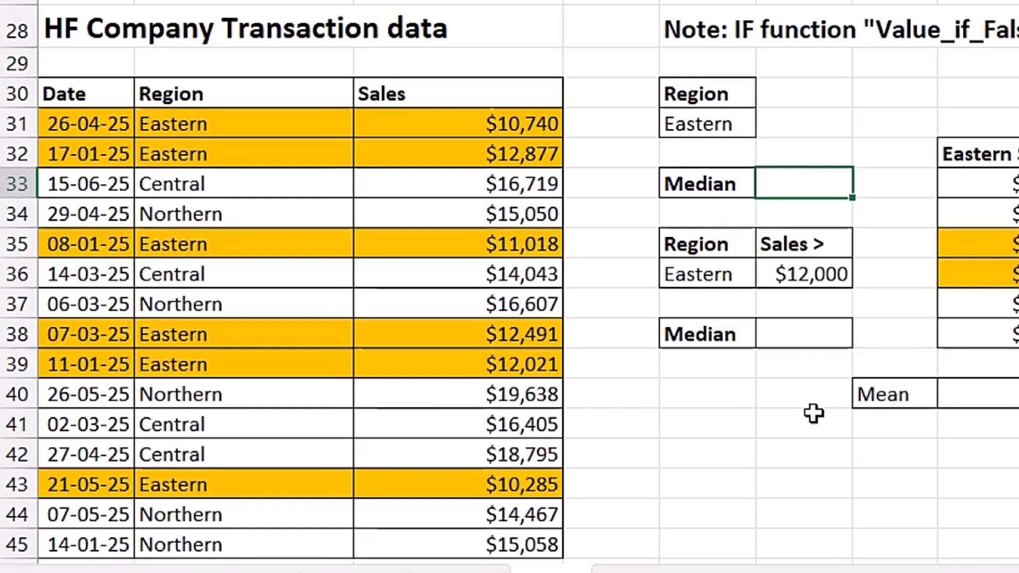
click(707, 392)
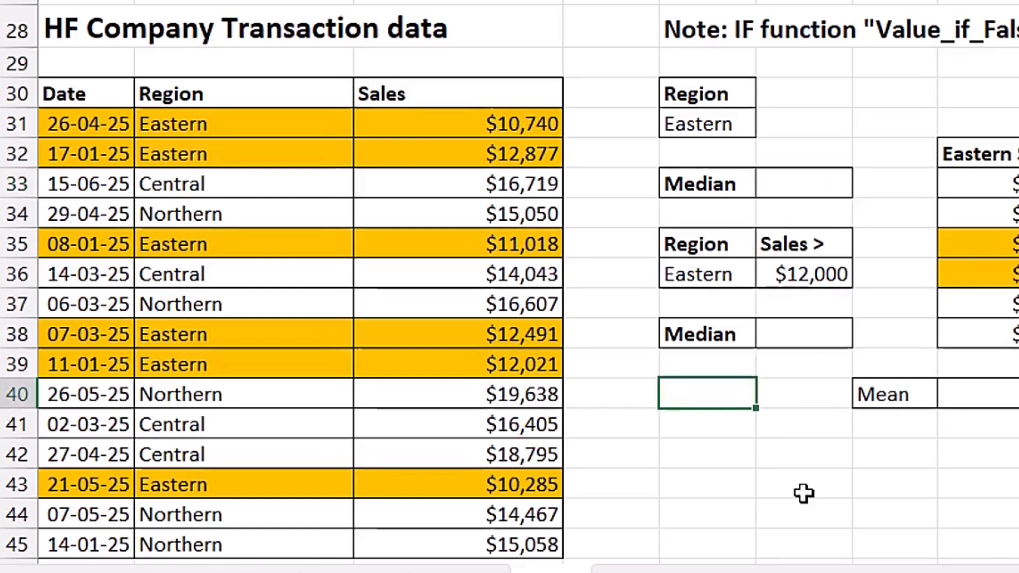
text(=)
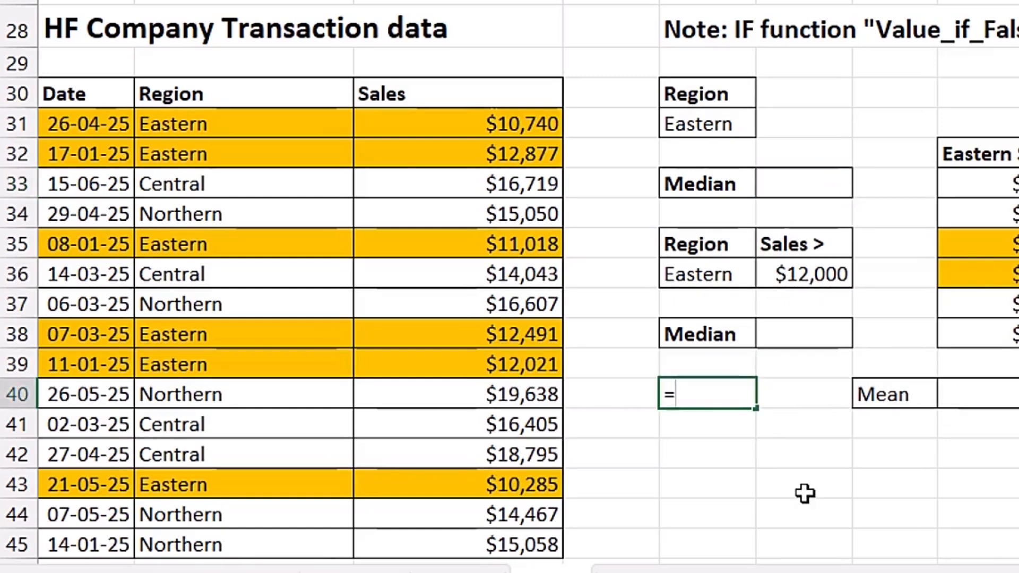
text(if)
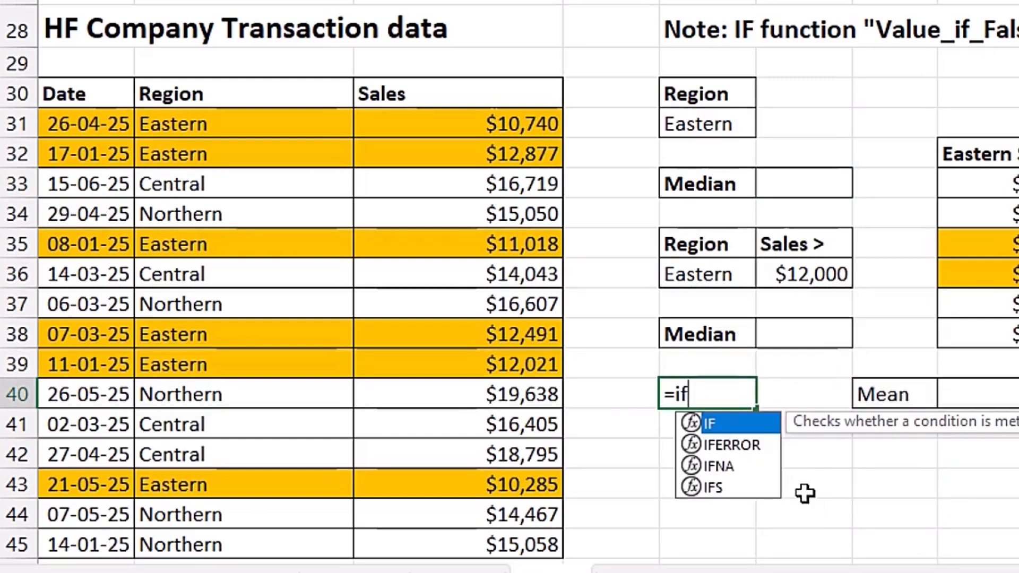
key(Tab)
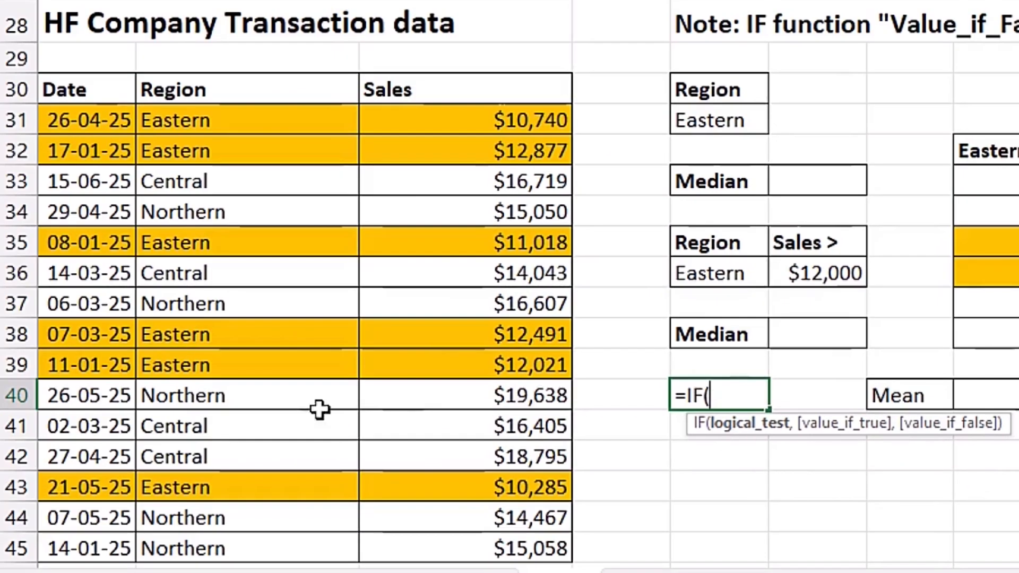
click(232, 397)
text(=)
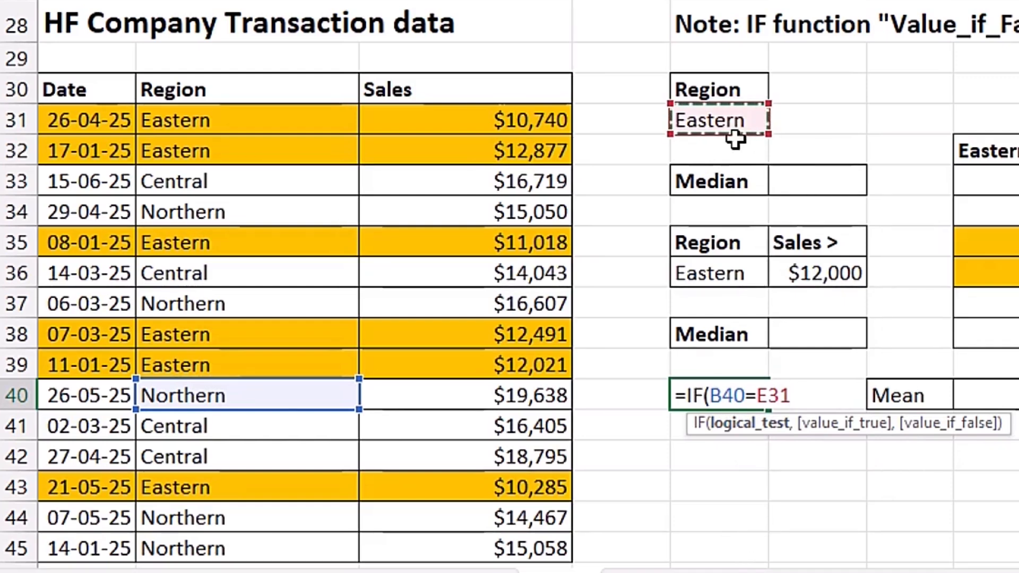
key(F4)
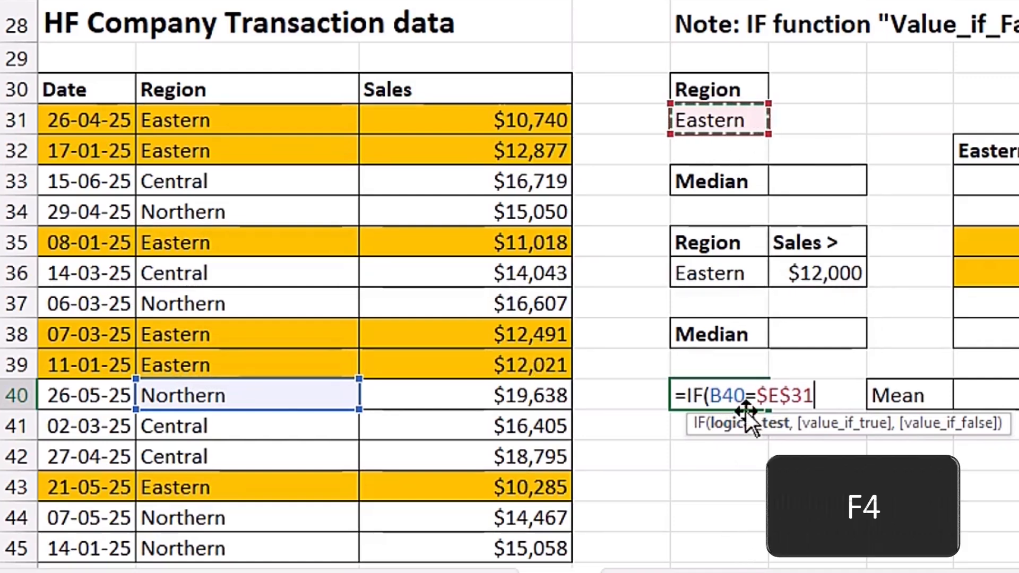
- Complete the IF formula in E40 with C40 as the value if true, omitting the value if false
text(,)
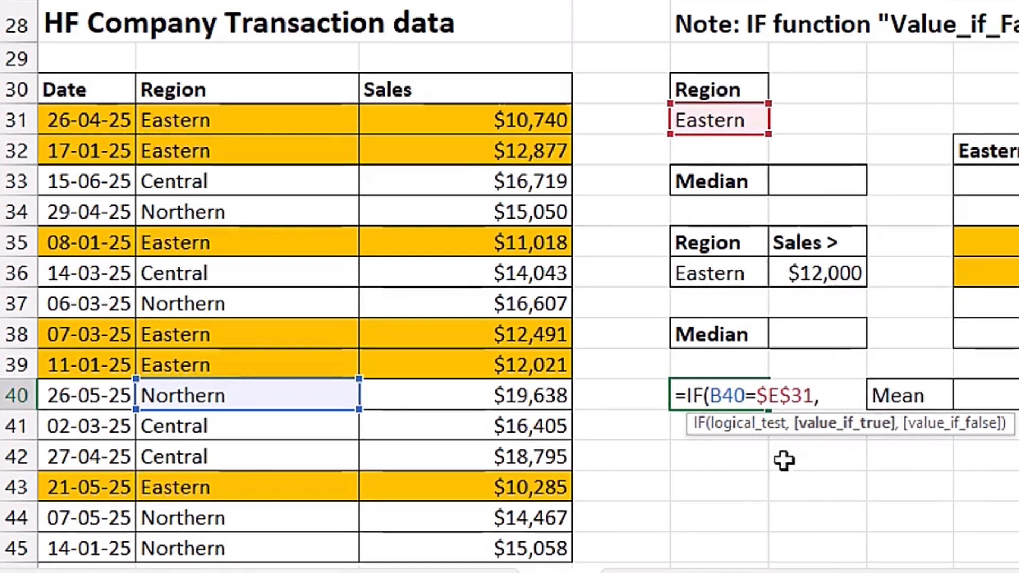
click(494, 398)
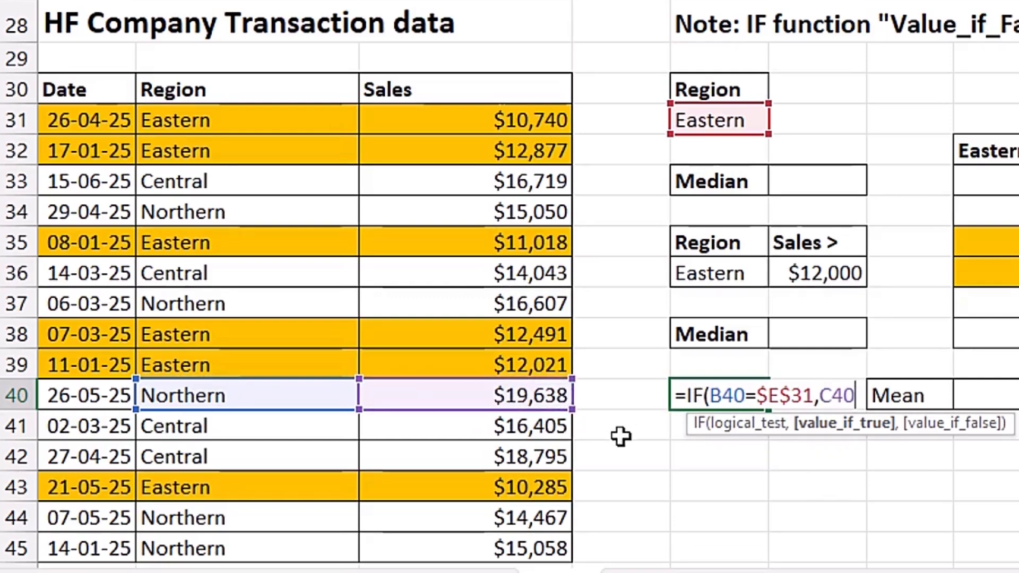
text(,)
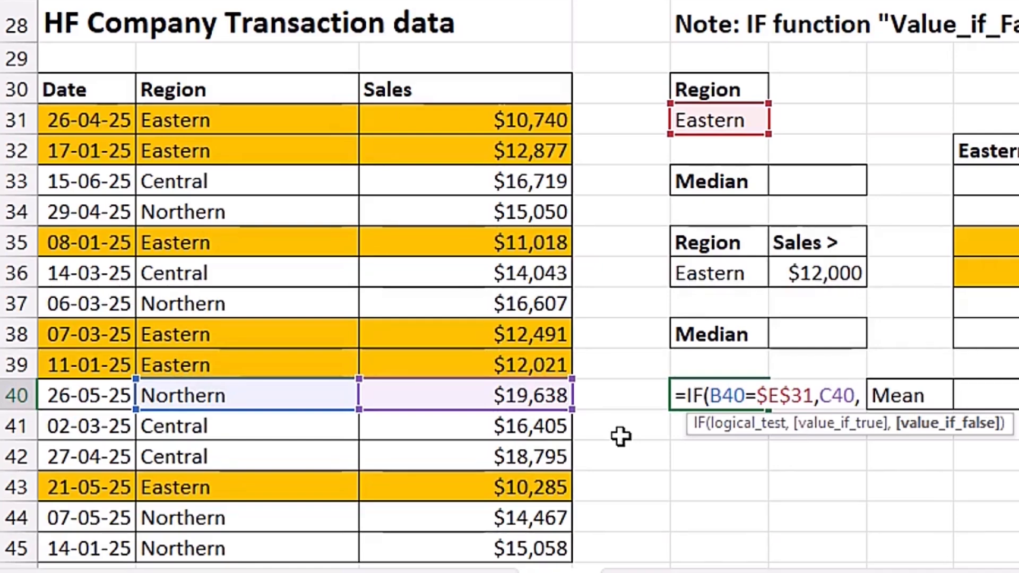
key(BackSpace)
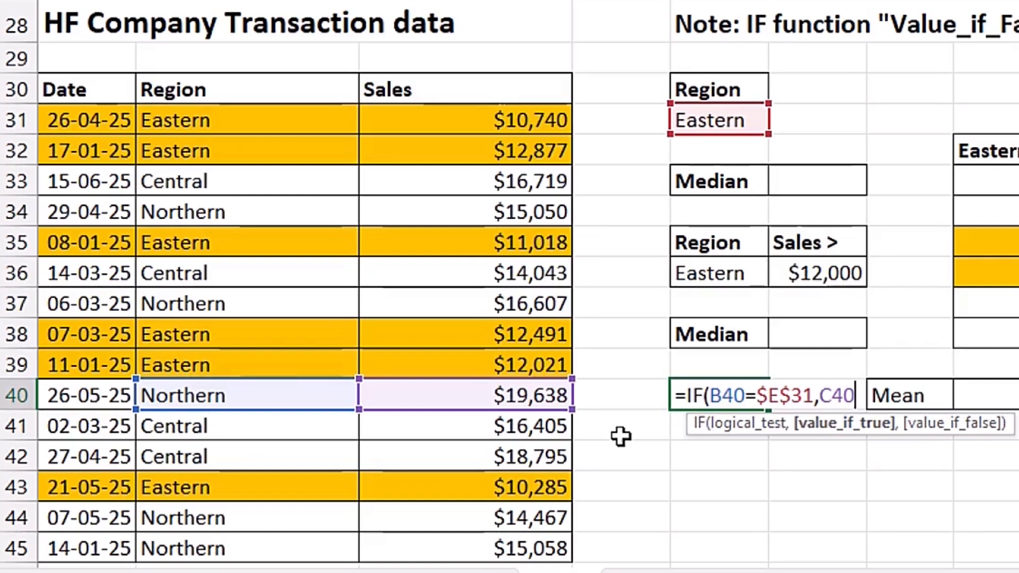
text())
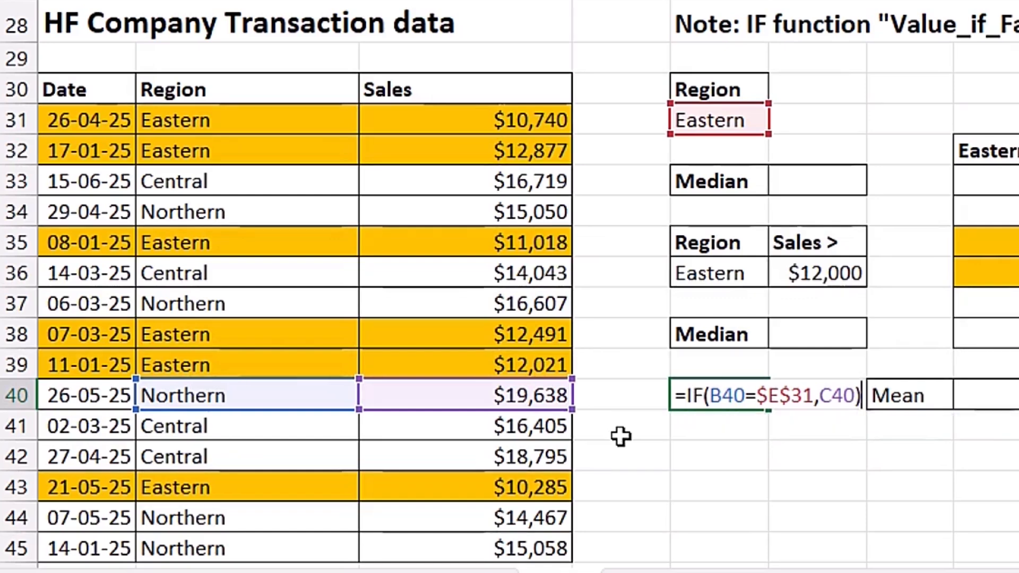
key(ctrl+Return)
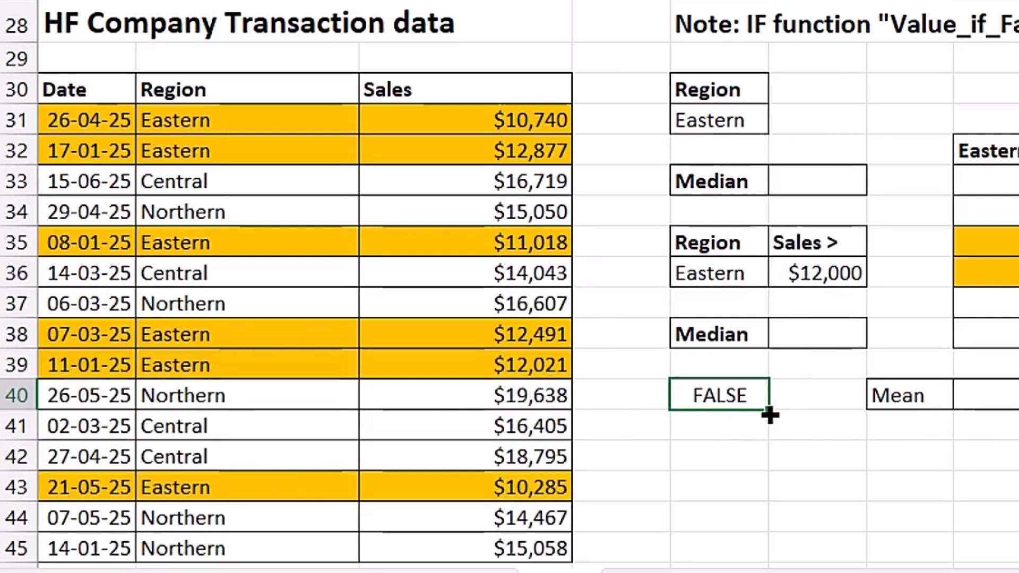
- Fill the IF formula from E40 down to E45 and check row 43 against the region criterion in E31
drag(767, 413, 770, 558)
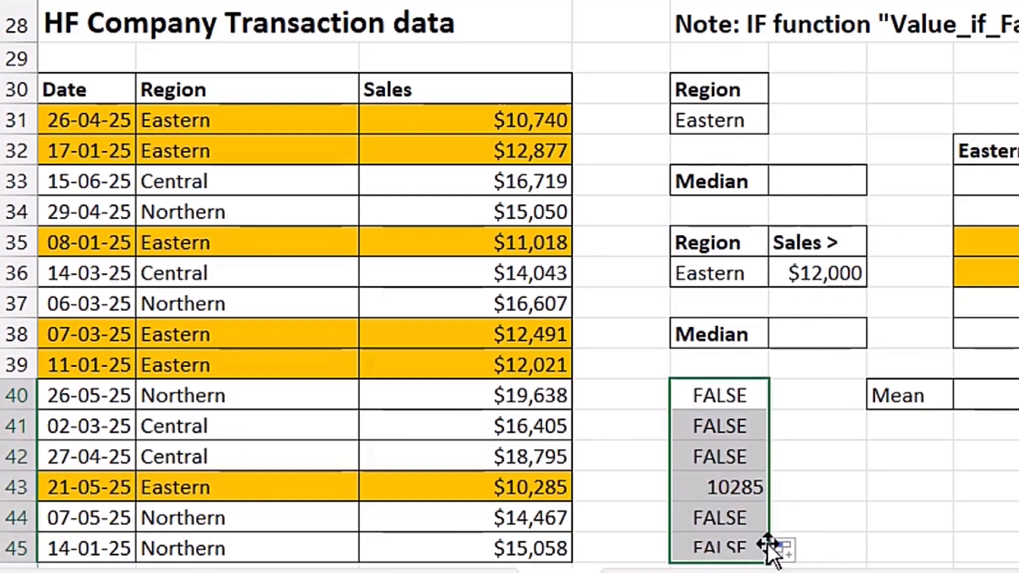
click(169, 487)
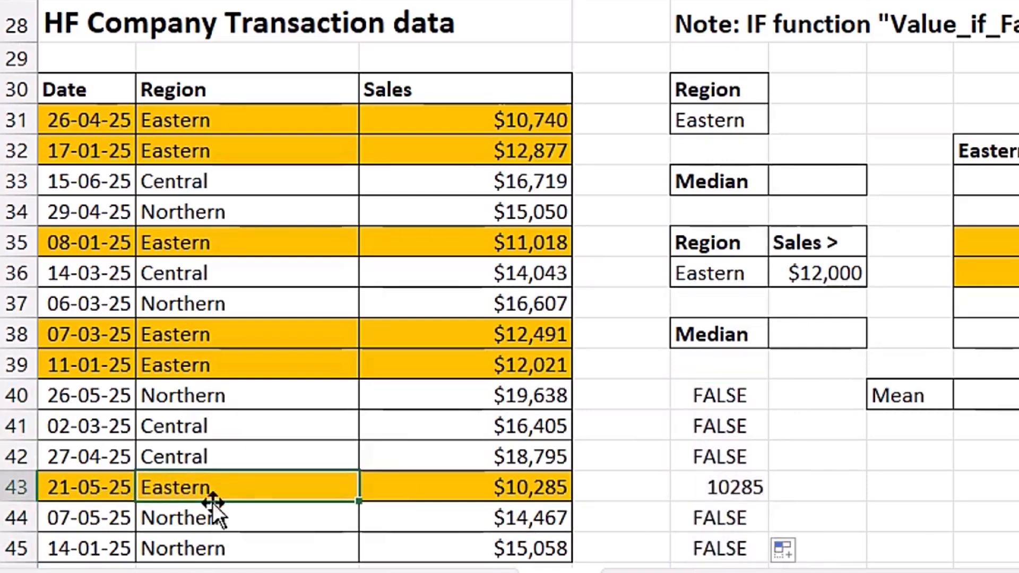
click(747, 125)
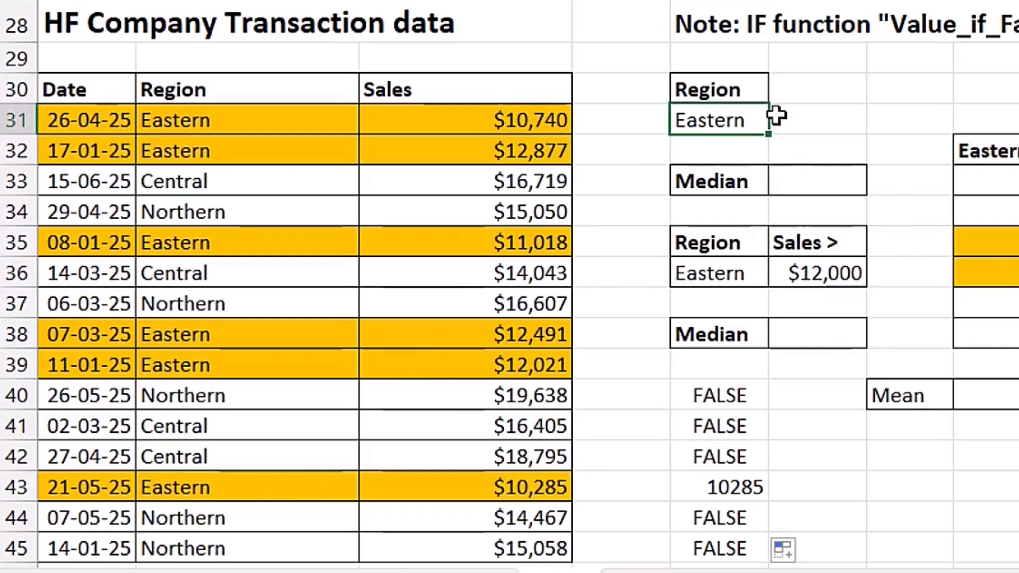
click(481, 487)
click(722, 486)
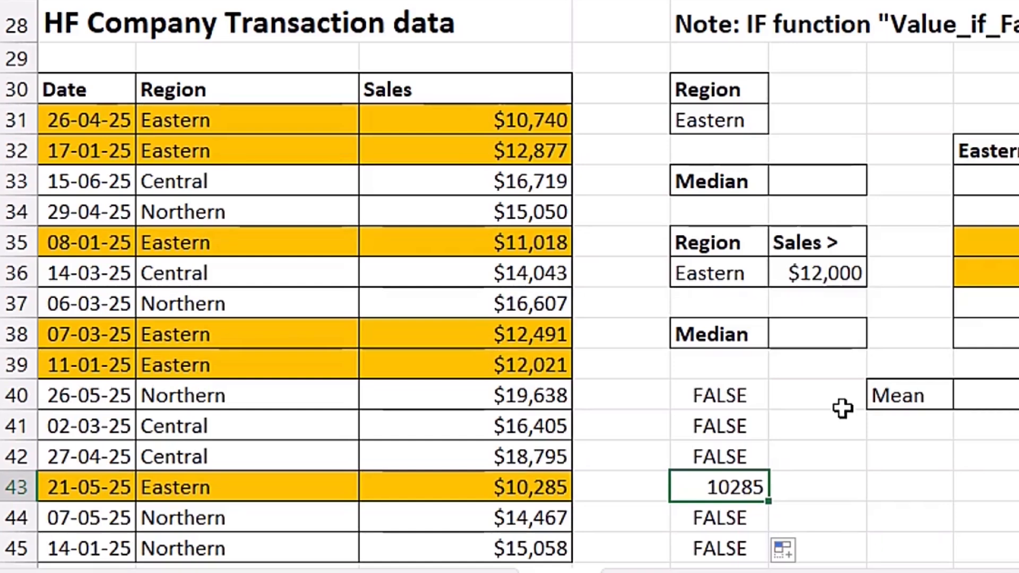
- Begin an IF formula in F33 with the logical test B31:B45=$E$31, using an absolute reference for the criterion
click(822, 184)
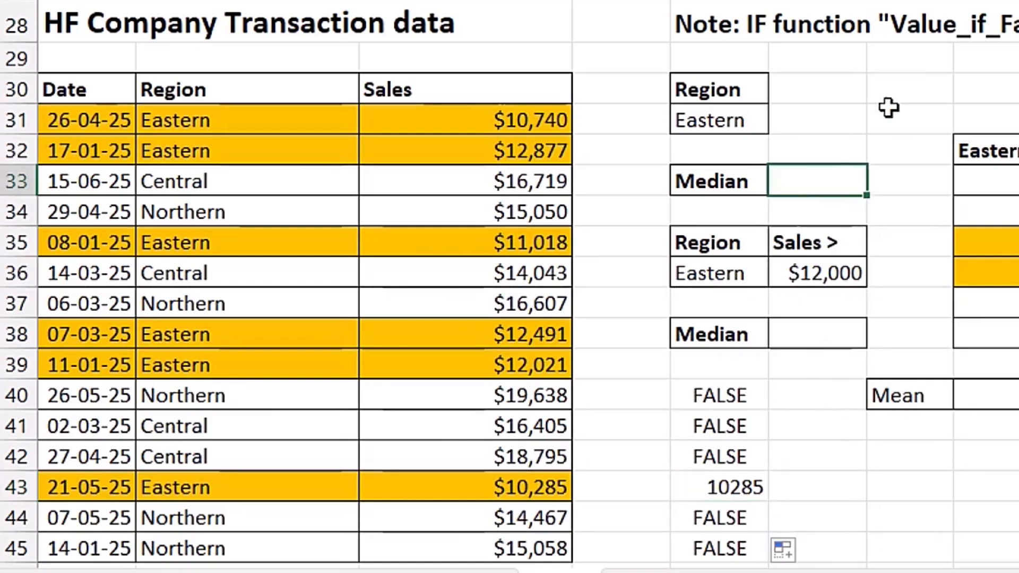
text(=)
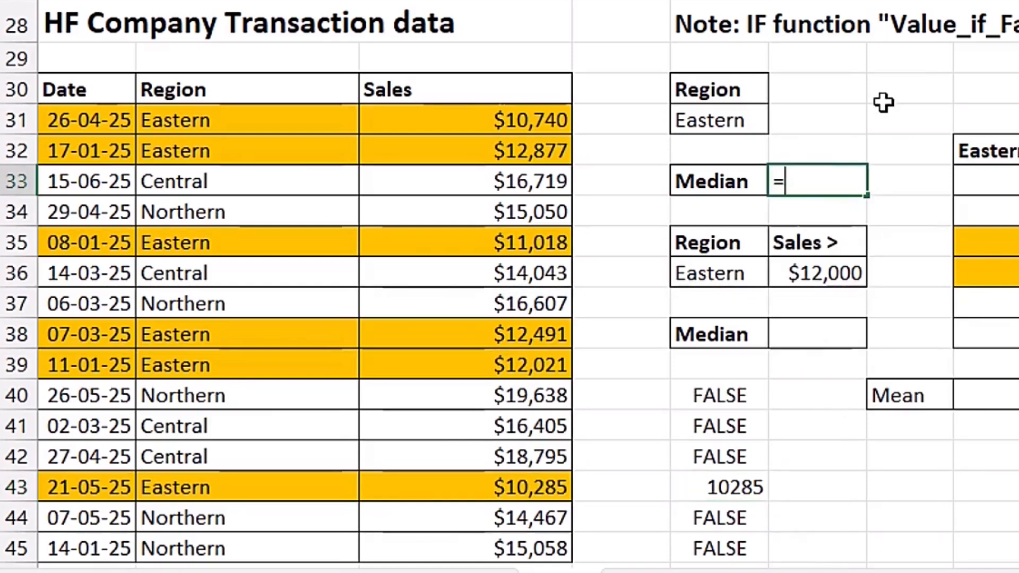
text(if)
key(Tab)
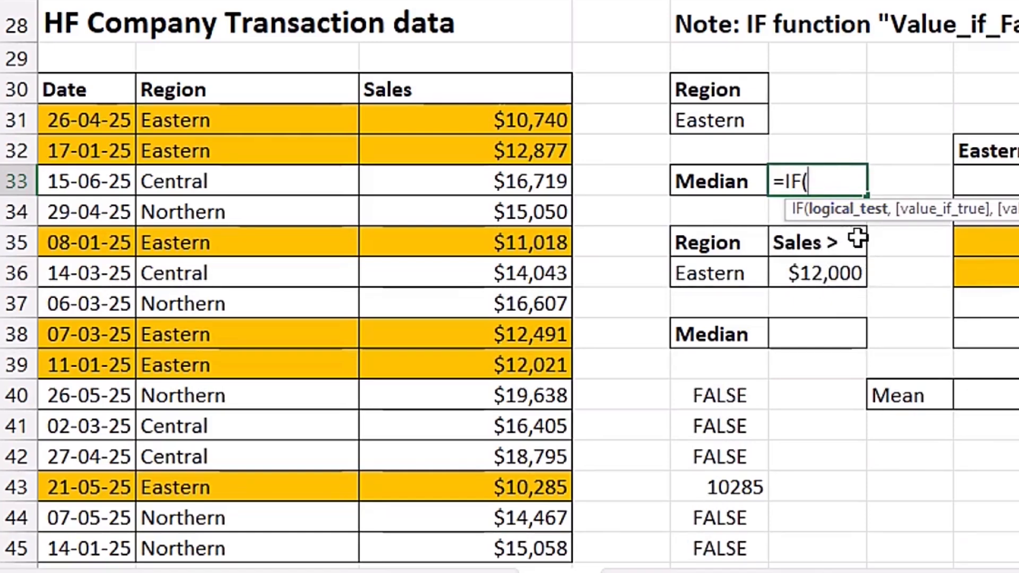
drag(271, 115, 251, 552)
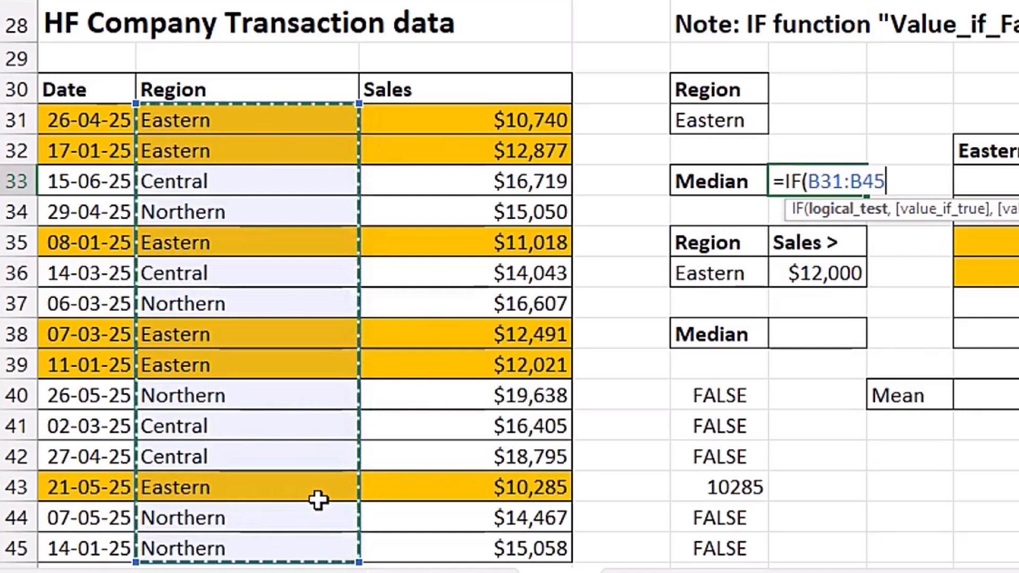
text(=)
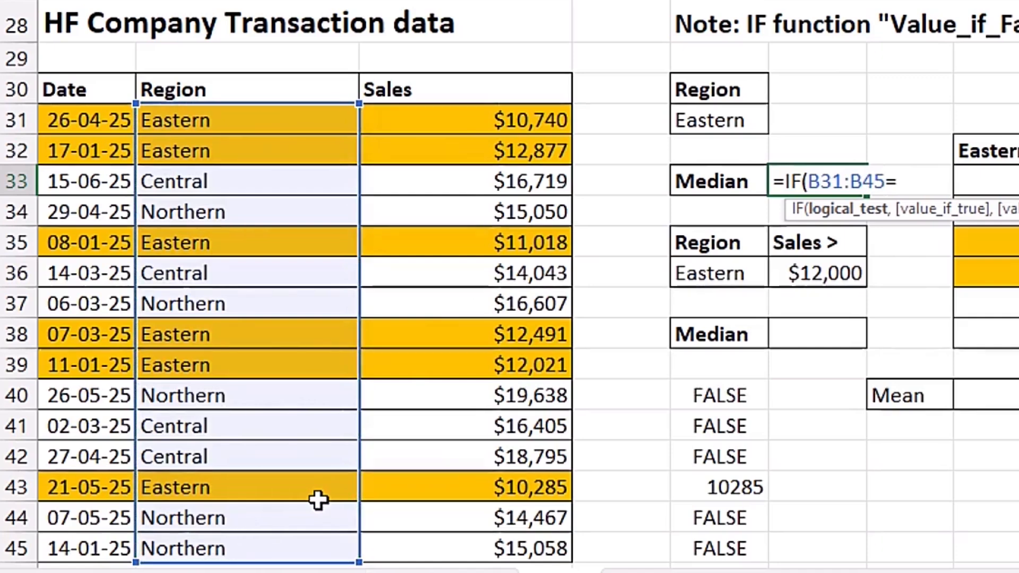
click(765, 120)
key(F4)
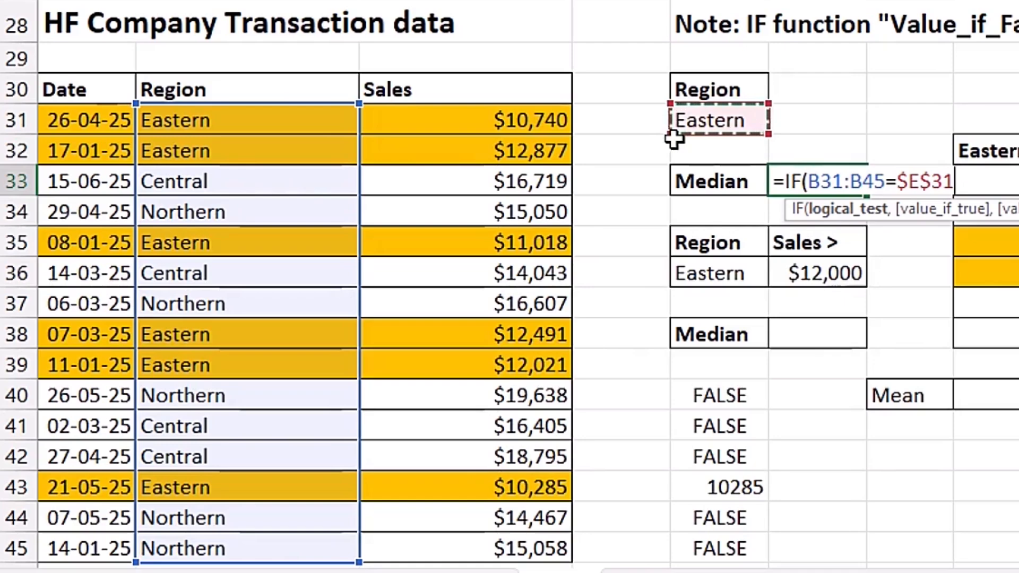
- Complete the IF formula in F33 with C31:C45 as the value if true, omitting the value if false
text(,)
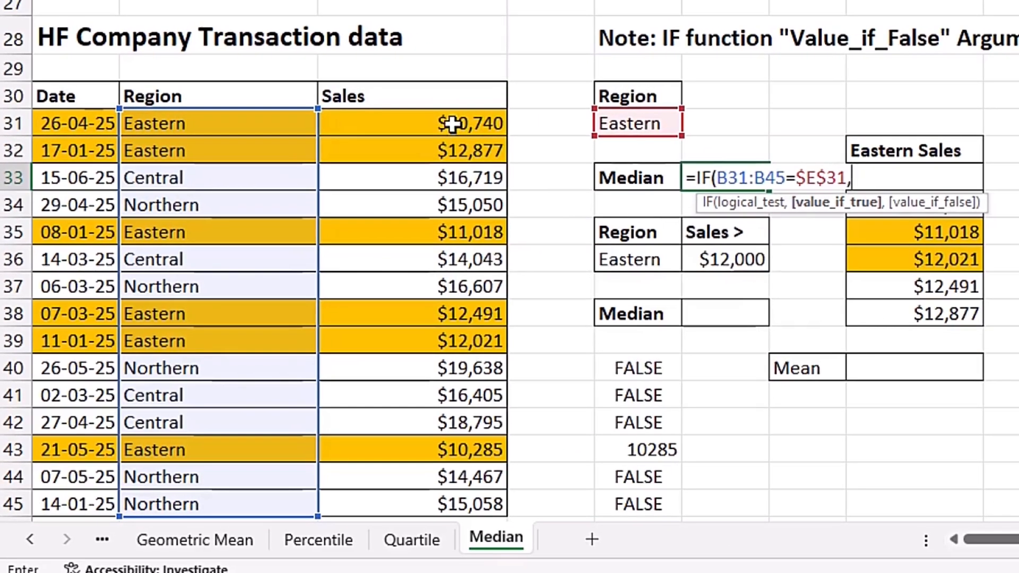
drag(452, 125, 433, 514)
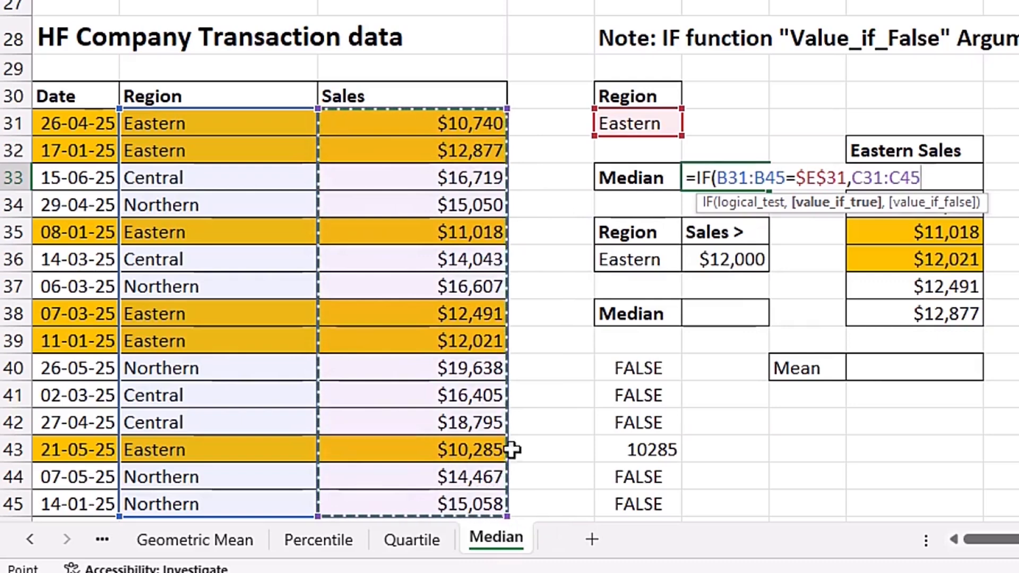
text(,)
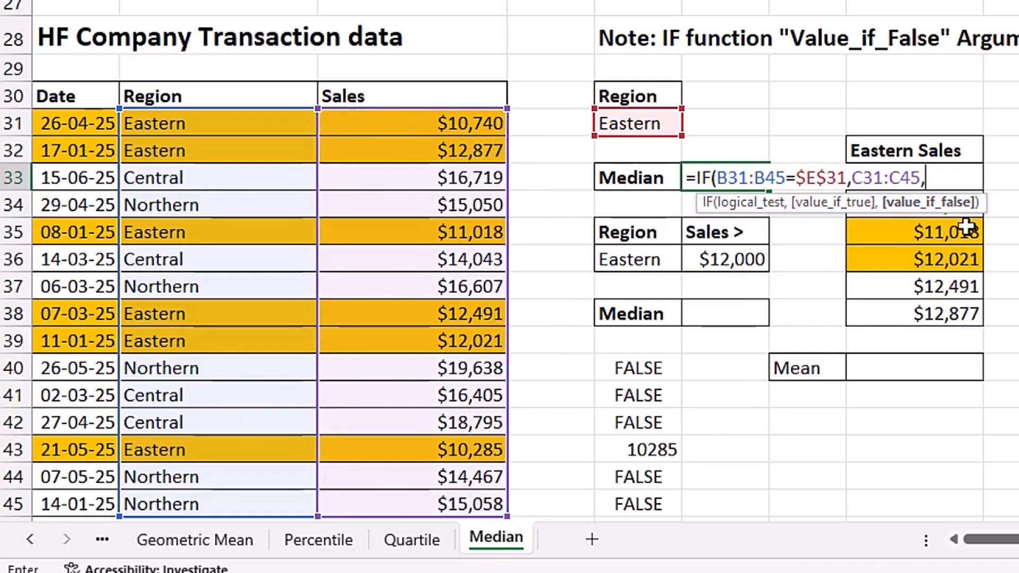
key(BackSpace)
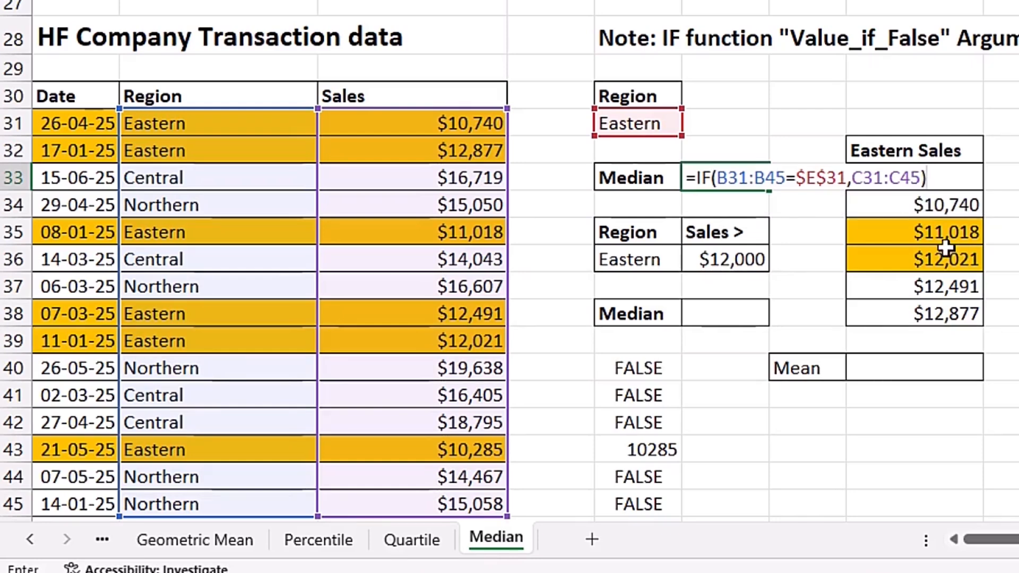
- Evaluate the IF expression inside F33 to inspect its array of values, restoring the formula after the check
drag(698, 178, 940, 181)
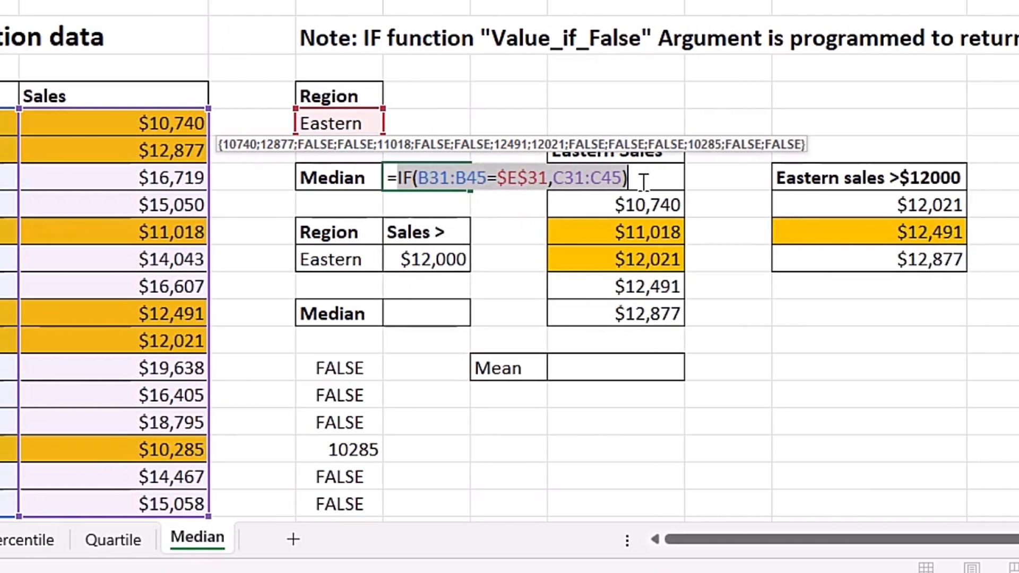
key(F9)
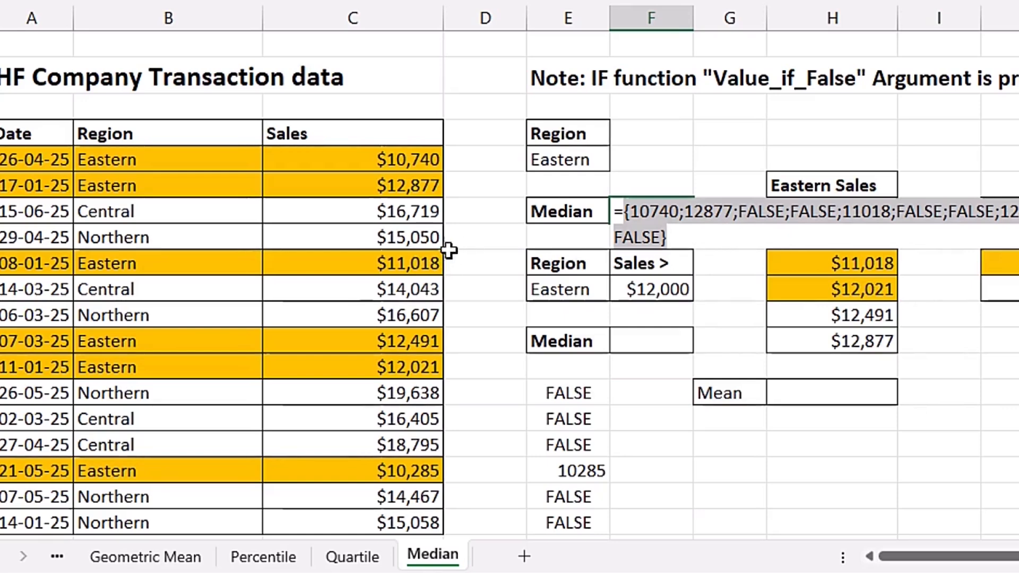
key(ctrl+z)
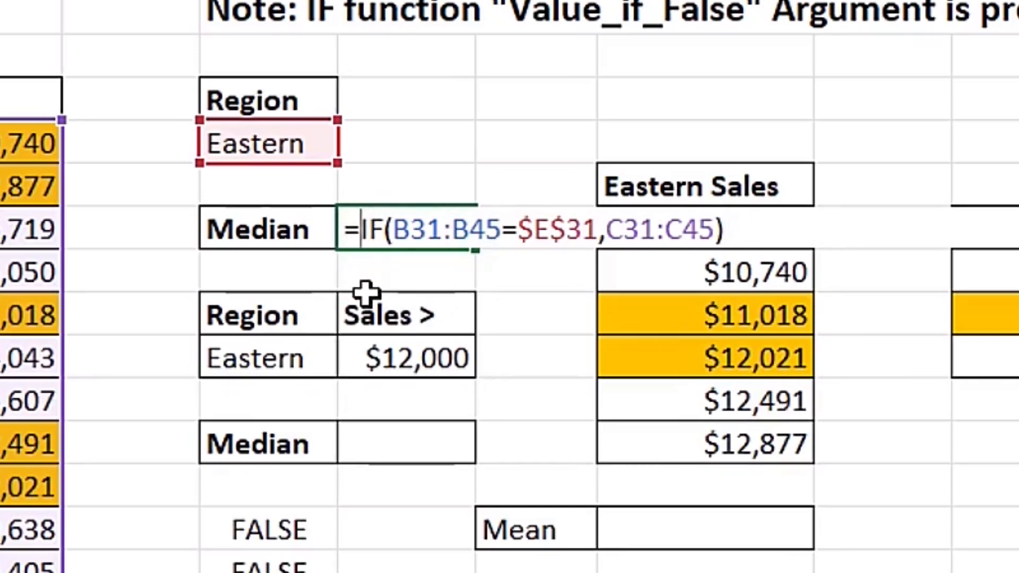
- Wrap the IF expression in F33 in the MEDIAN function and enter the formula =MEDIAN(IF(B31:B45=$E$31,C31:C45))
text(Med)
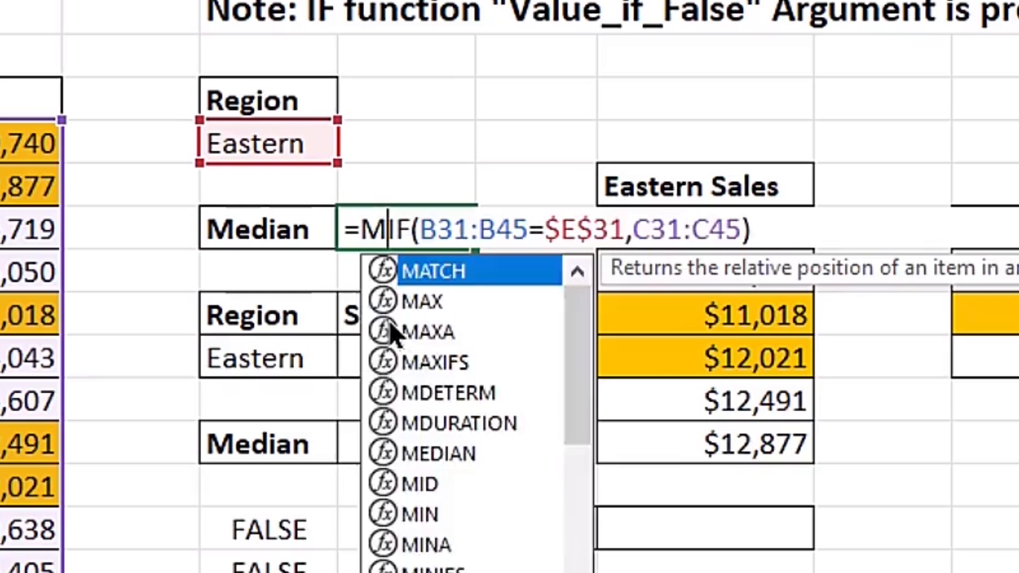
key(Tab)
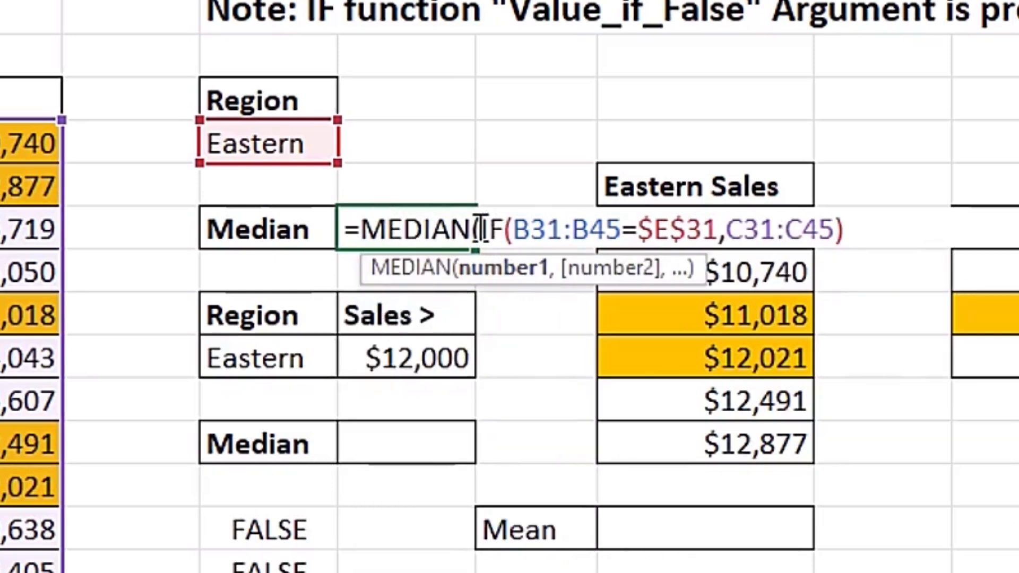
click(849, 234)
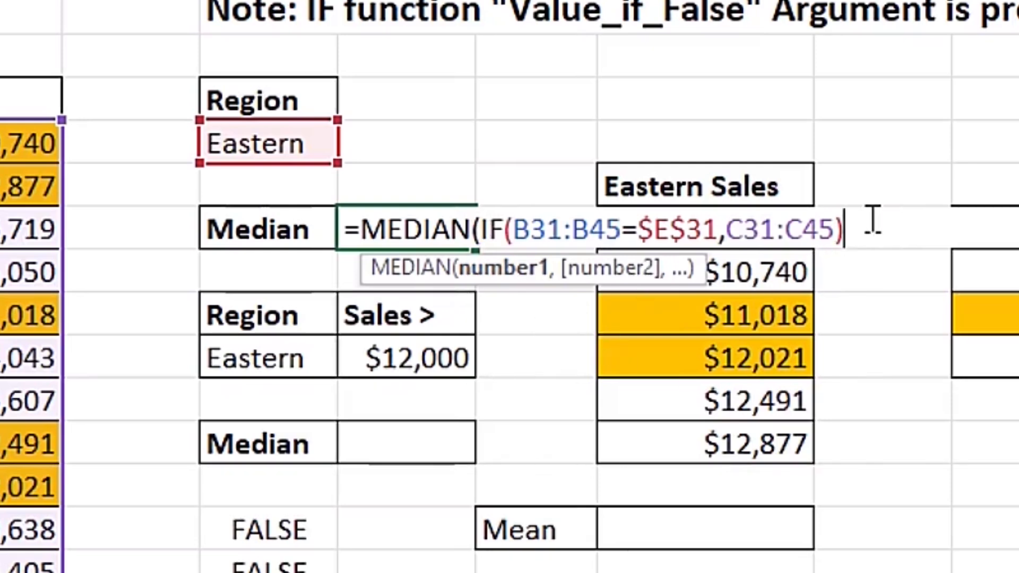
text())
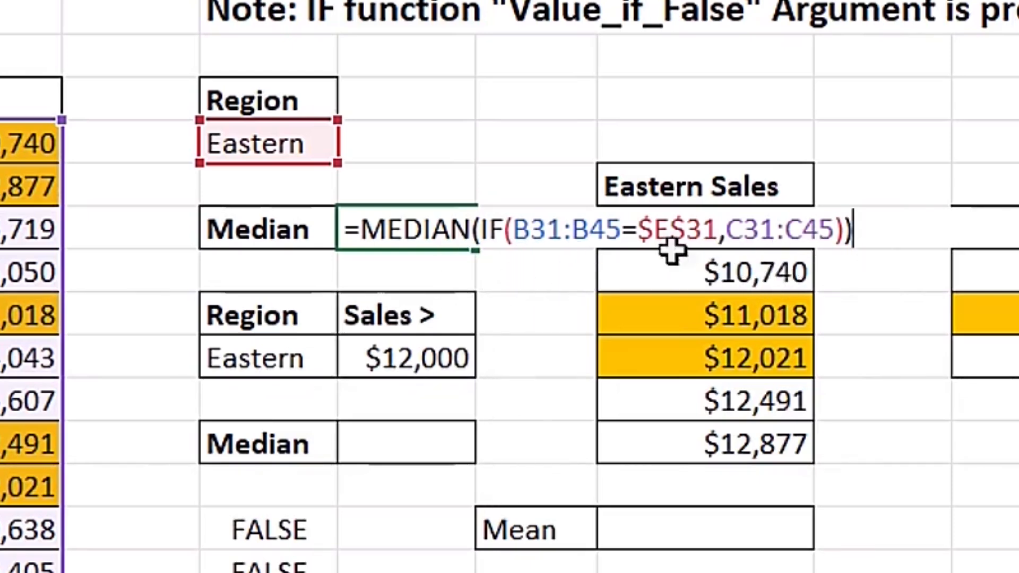
key(ctrl+Return)
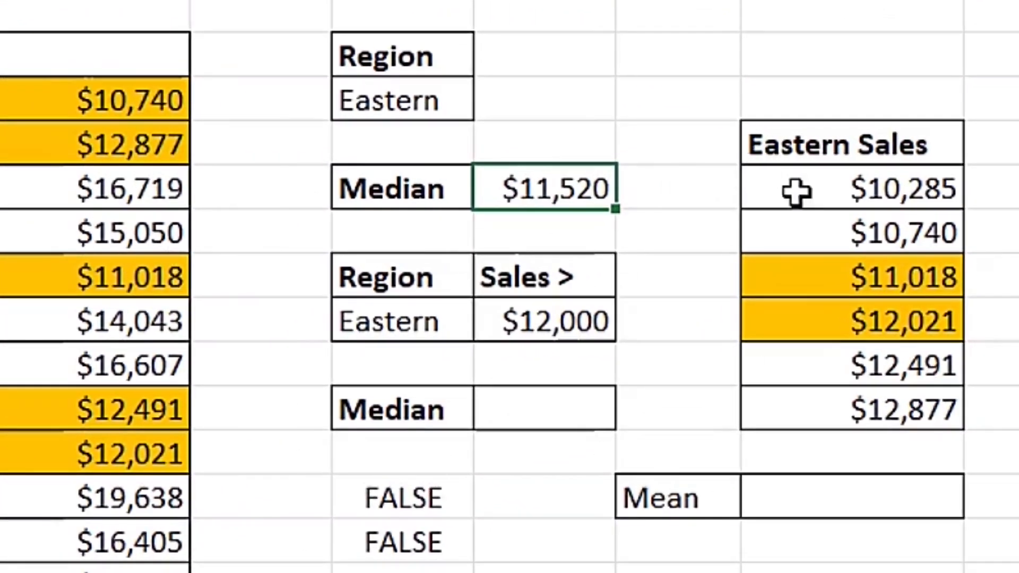
- Calculate the mean of the two middle Eastern Sales values in H40 with AVERAGE over H35:H36
drag(796, 192, 820, 412)
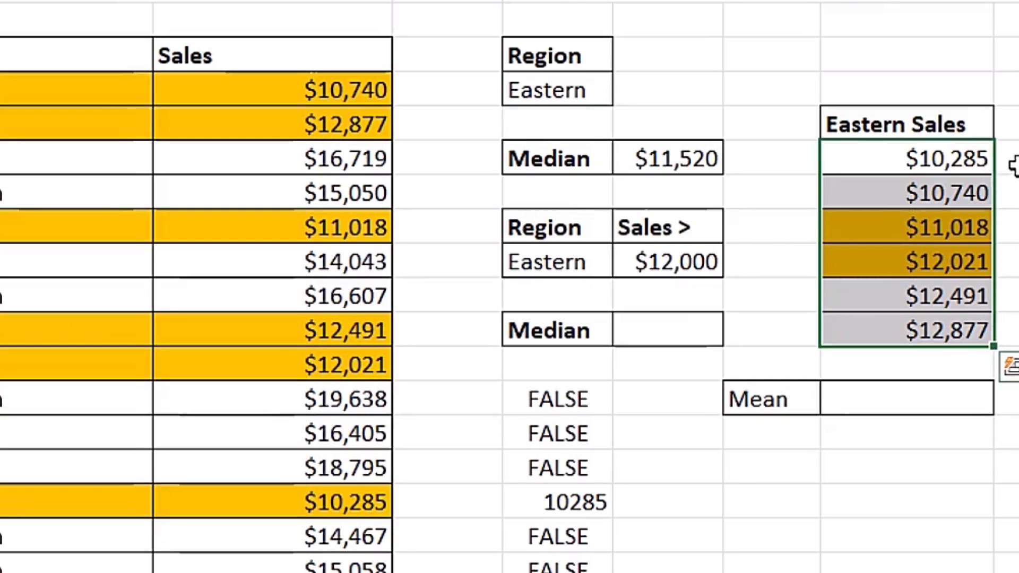
drag(888, 230, 878, 257)
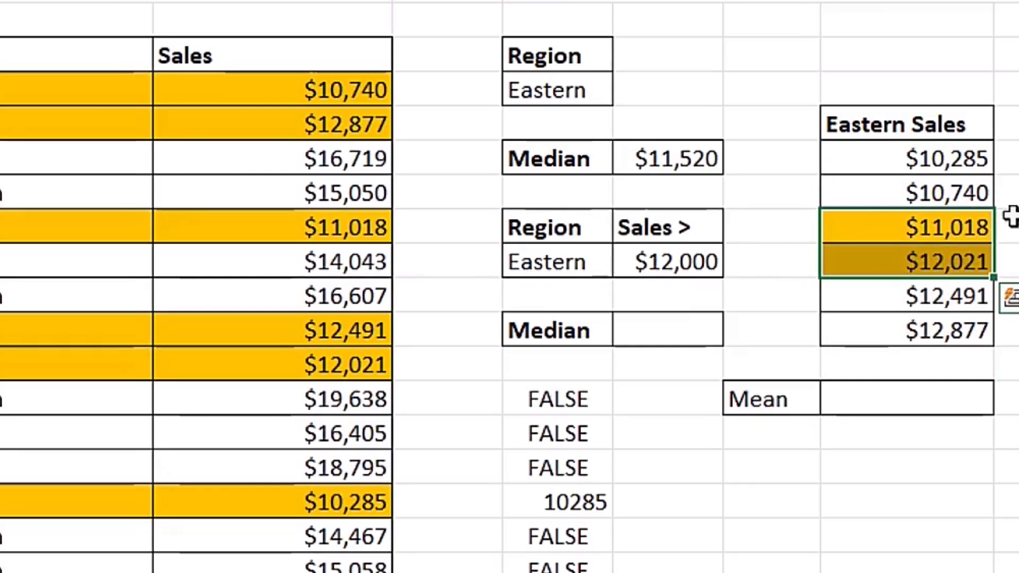
click(894, 399)
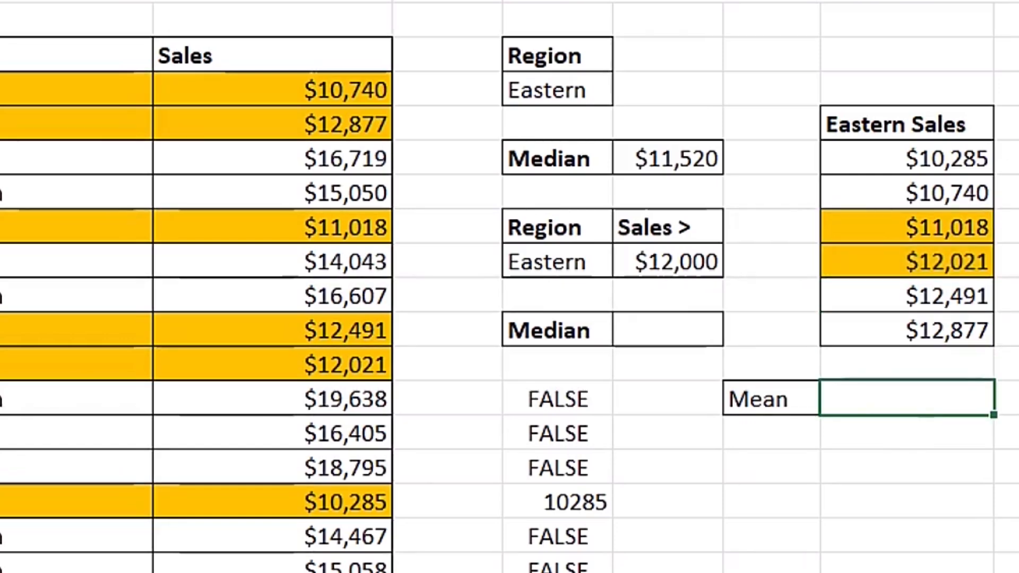
text(=ave)
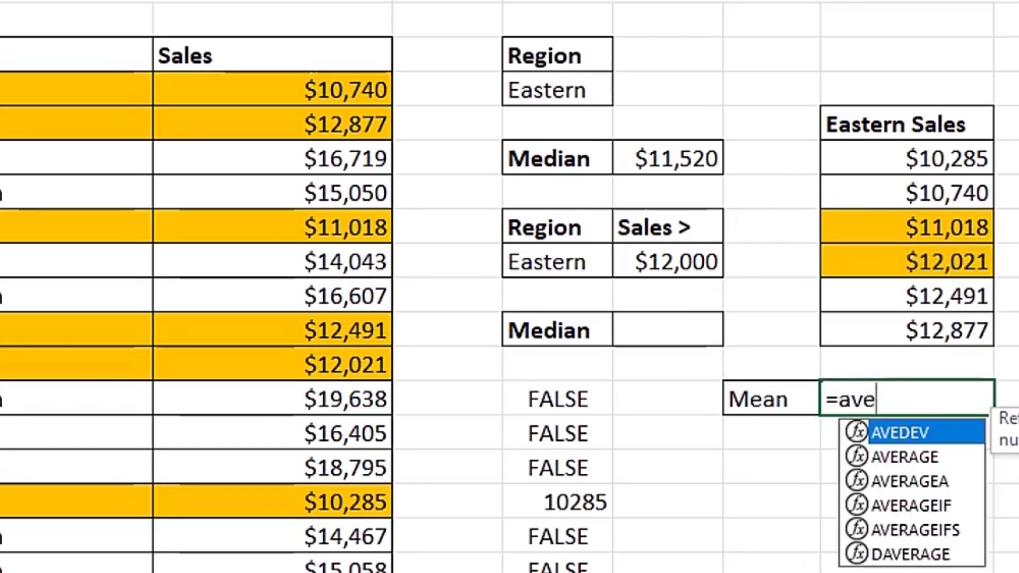
key(Down)
key(Tab)
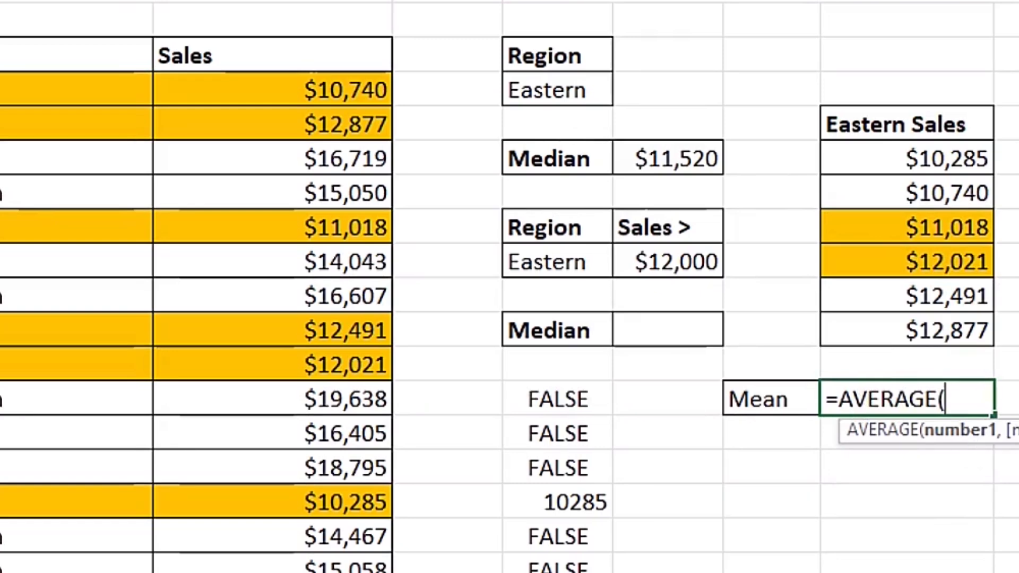
click(874, 227)
drag(869, 251, 868, 260)
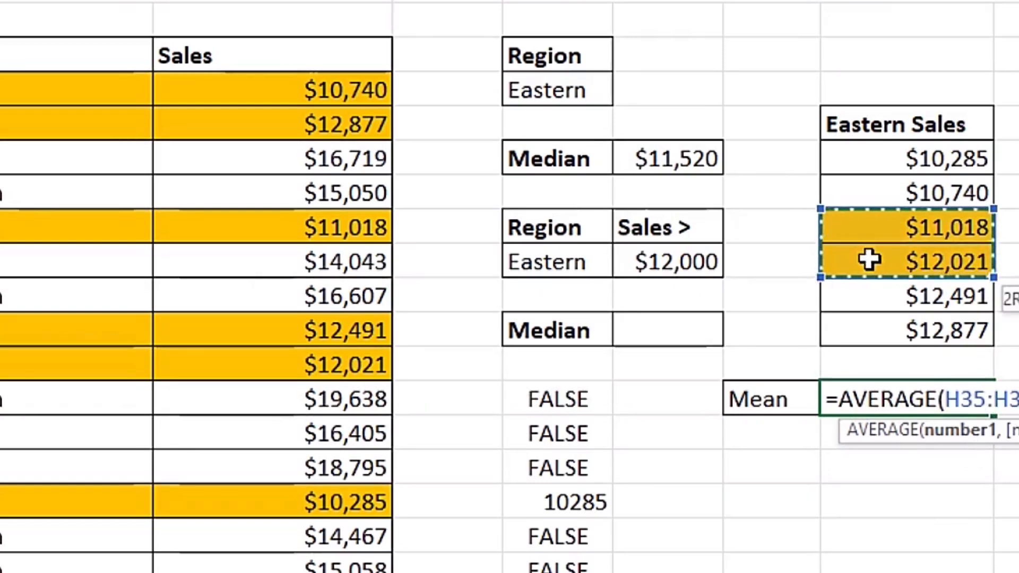
key(Return)
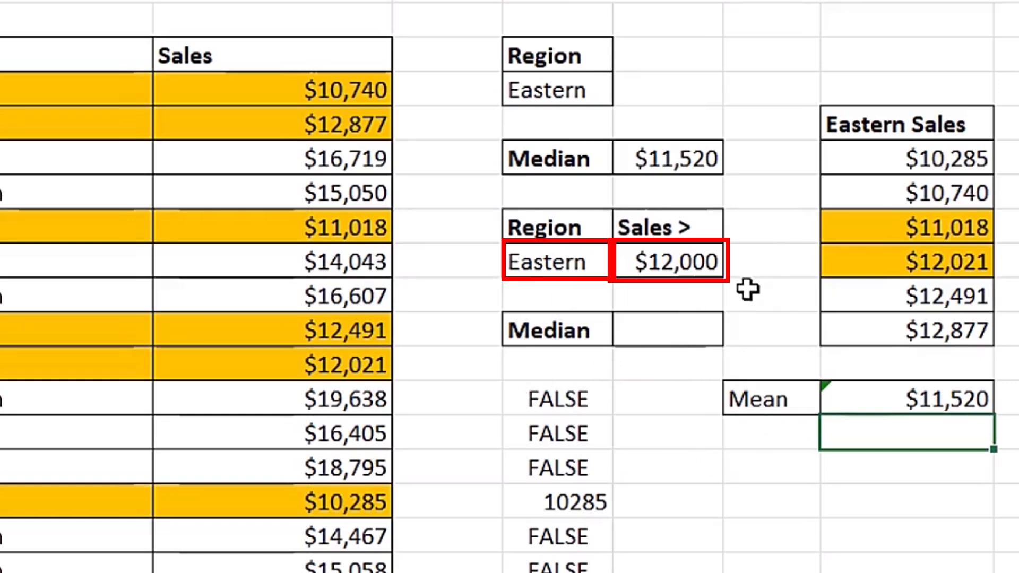
- Start an IF formula in F38 whose logical test begins with the parenthesised region condition (B31:B45=E36)
click(657, 330)
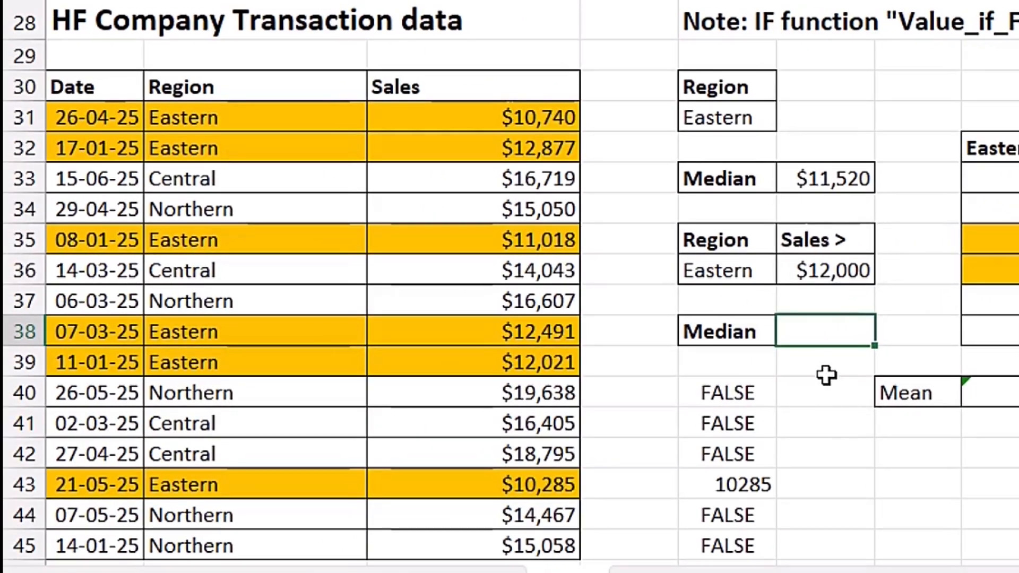
text(=if)
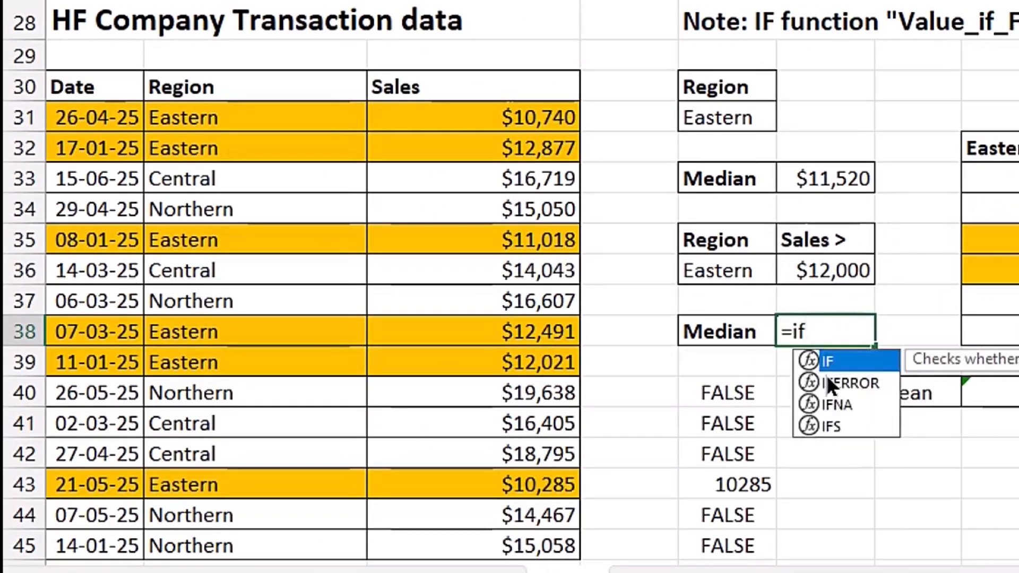
key(Tab)
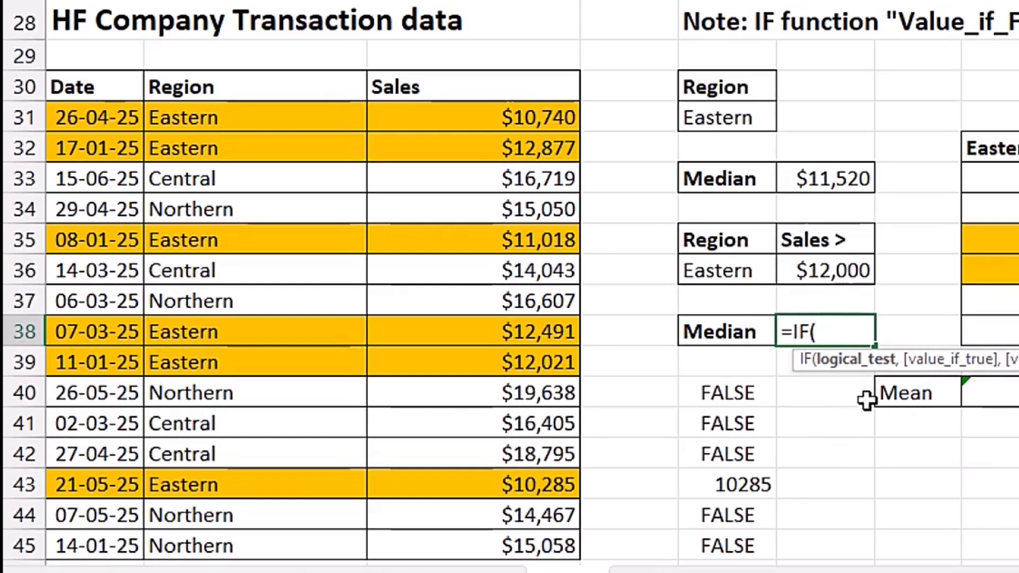
drag(257, 126, 285, 552)
text(=)
click(735, 270)
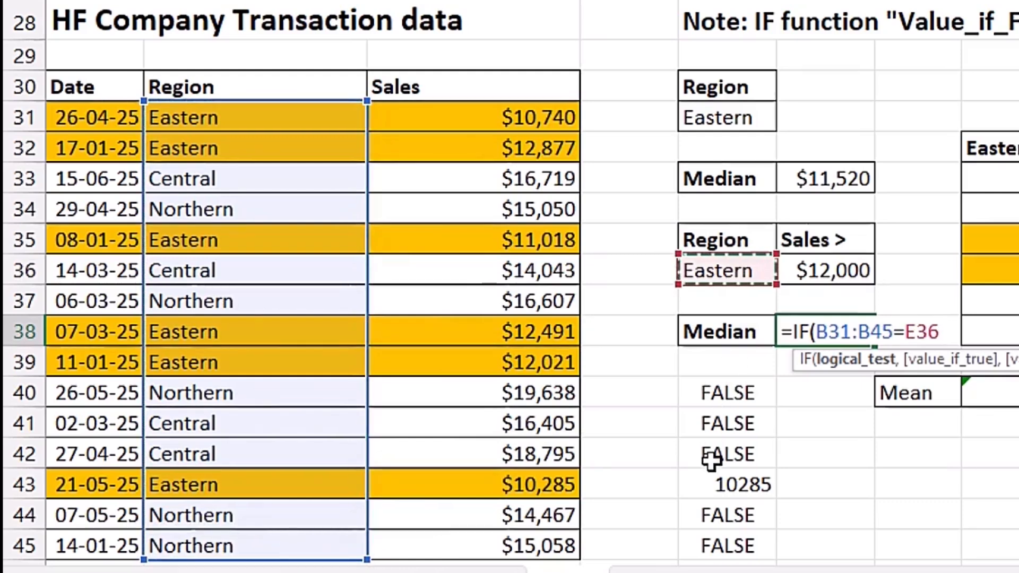
text())
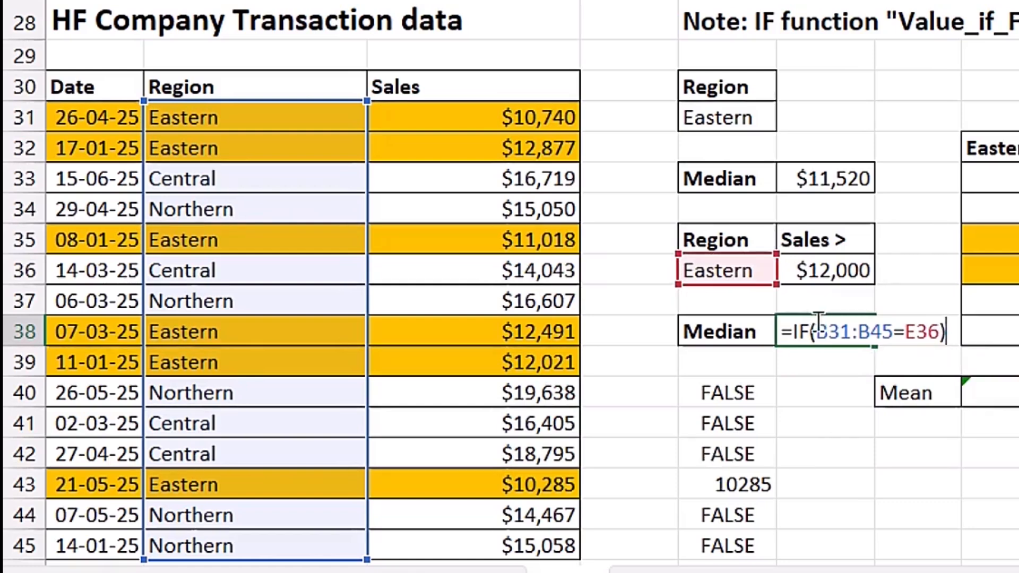
click(816, 332)
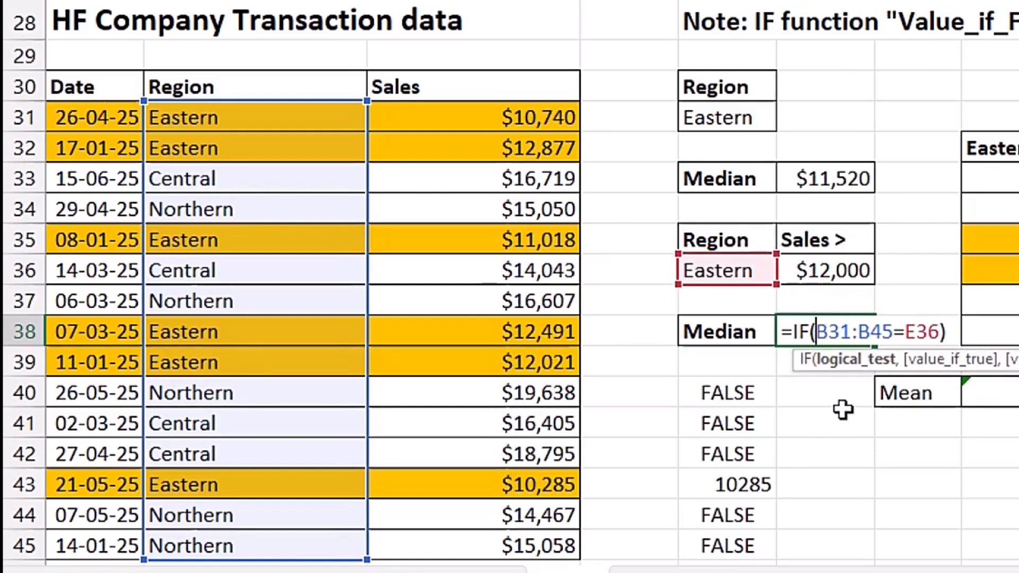
text(()
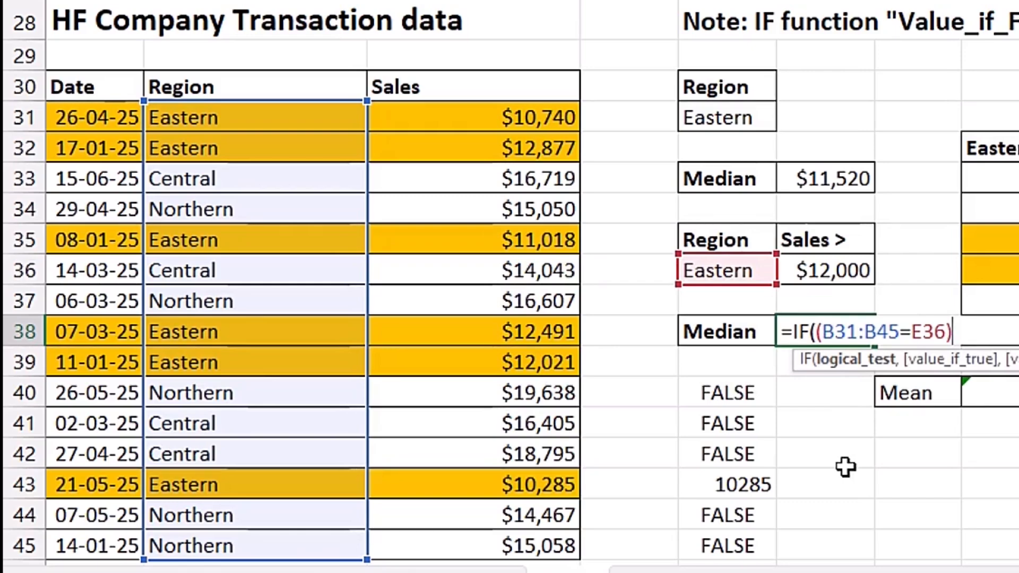
text(*)
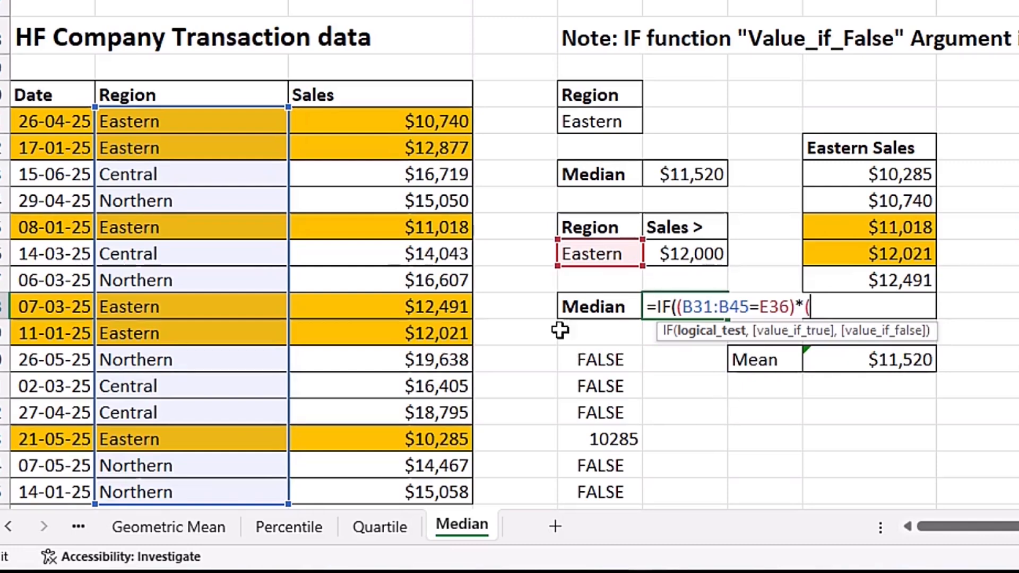
- Multiply the region condition in F38 by the parenthesised sales condition (C31:C45>F36)
drag(371, 121, 375, 492)
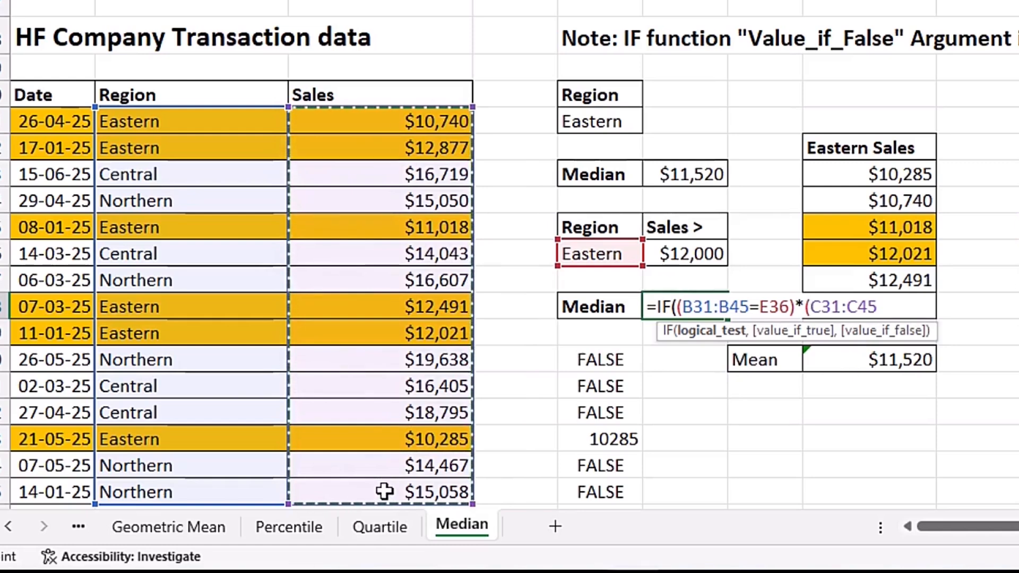
text(>)
click(667, 259)
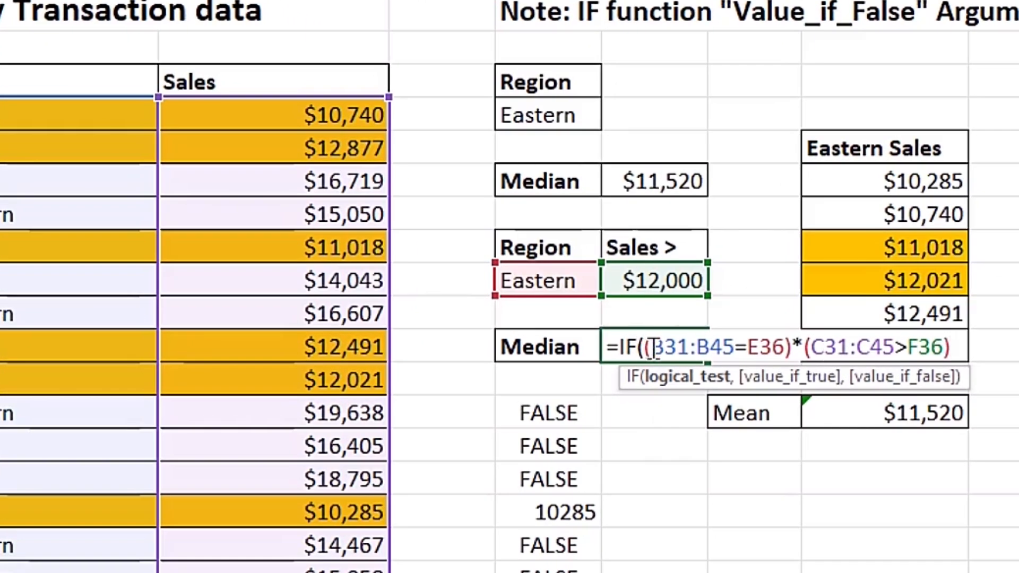
- Evaluate the region condition and the sales condition separately inside F38 to inspect their arrays, restoring the formula after each check
drag(656, 349, 785, 351)
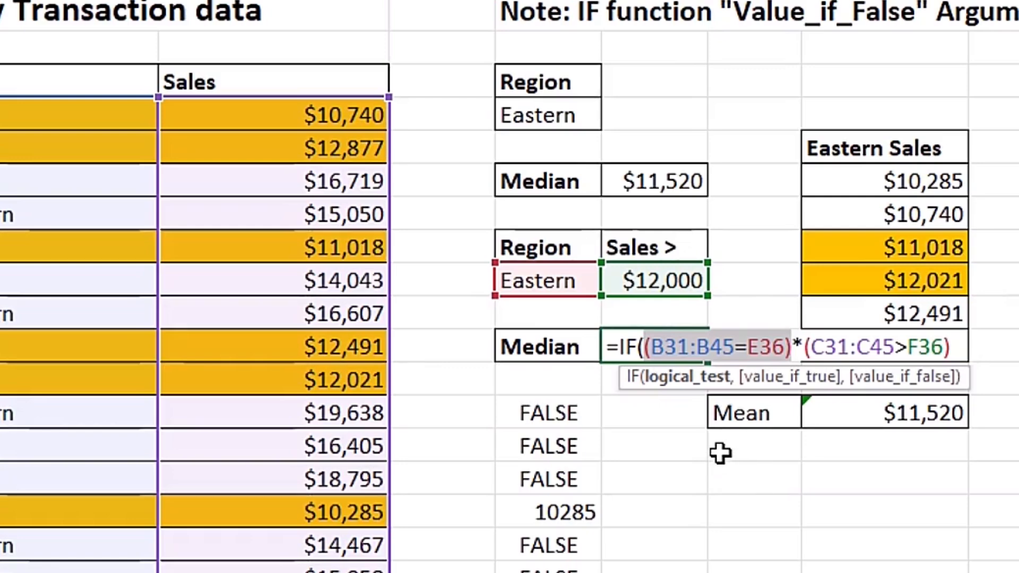
key(F9)
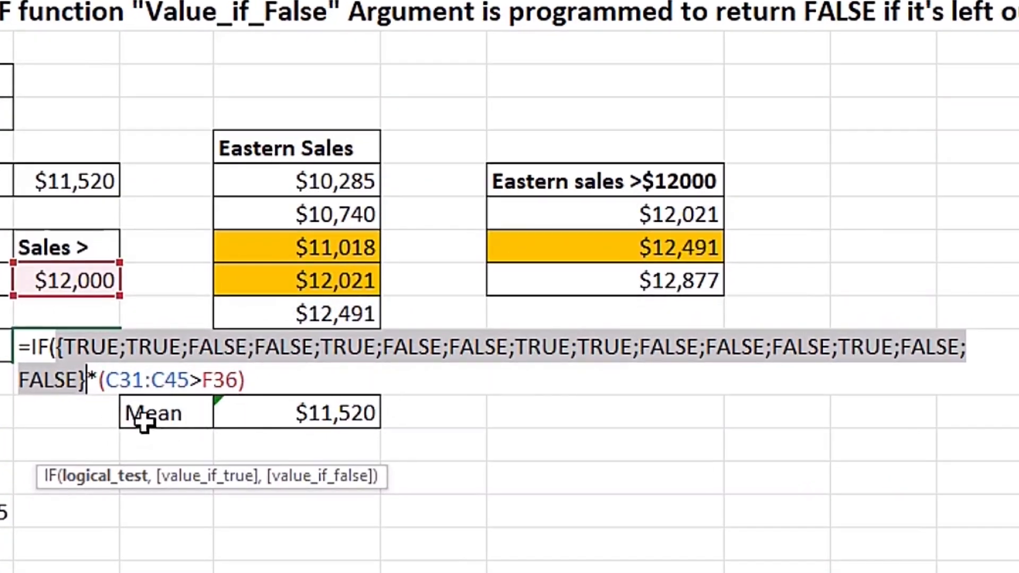
key(ctrl+z)
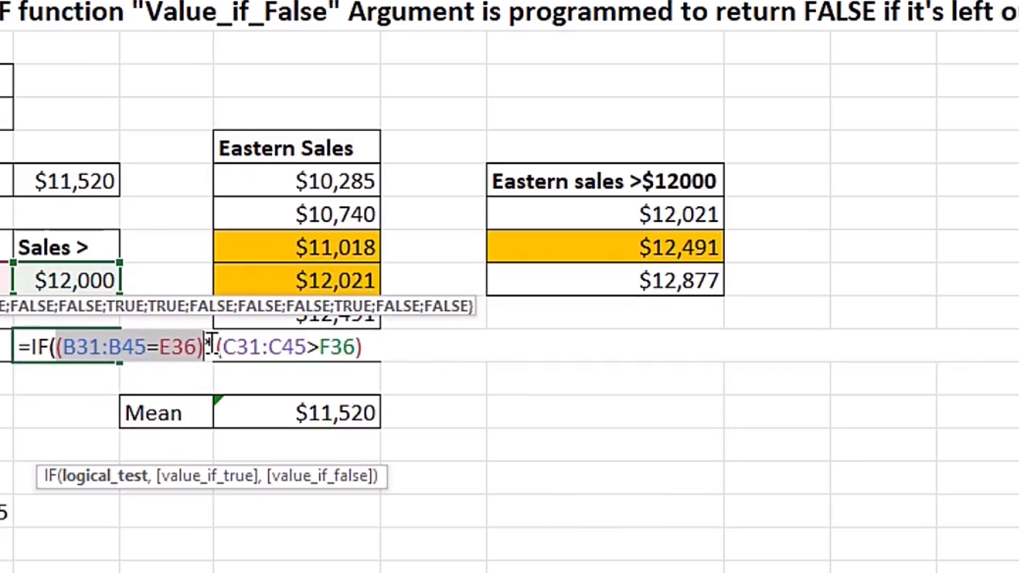
drag(218, 346, 374, 346)
key(F9)
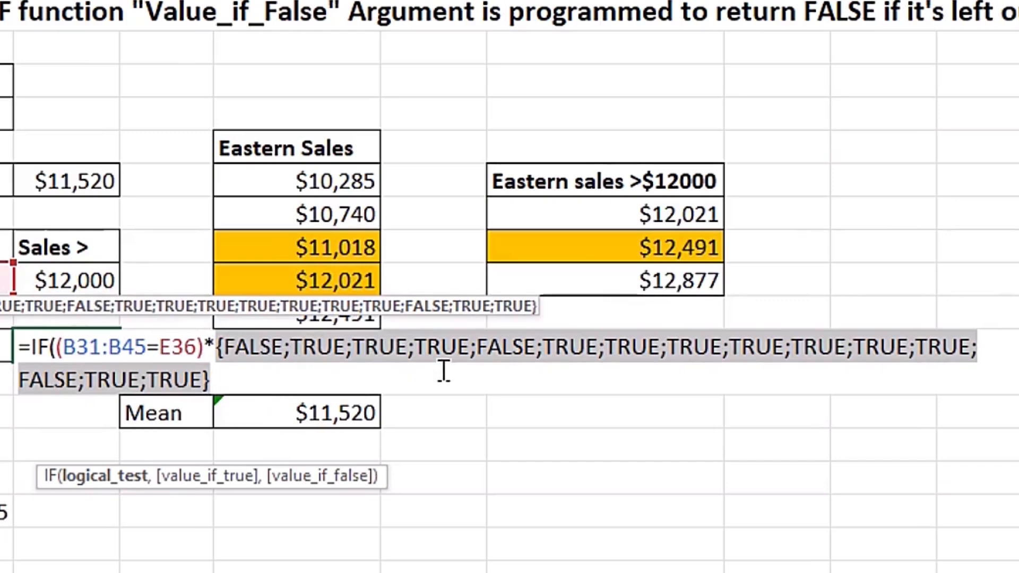
key(ctrl+z)
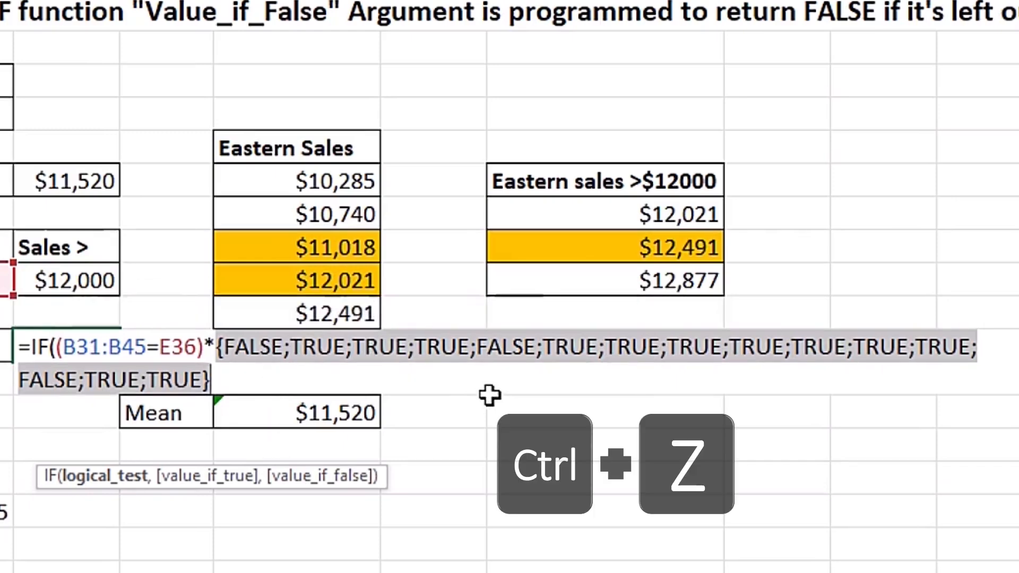
click(367, 348)
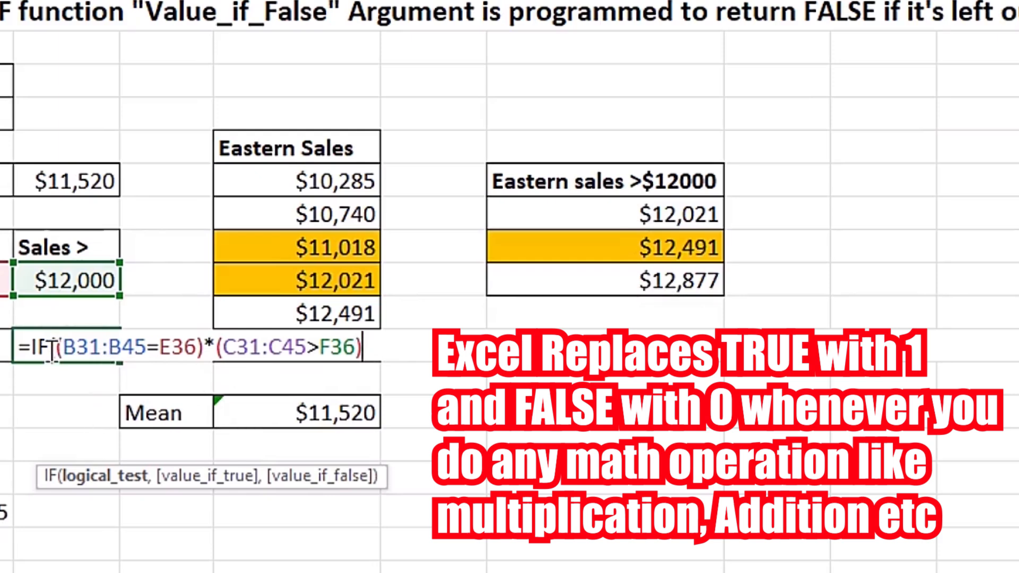
- Evaluate the product of both conditions inside F38 to inspect the combined array, restoring the formula after the check
drag(52, 349, 376, 348)
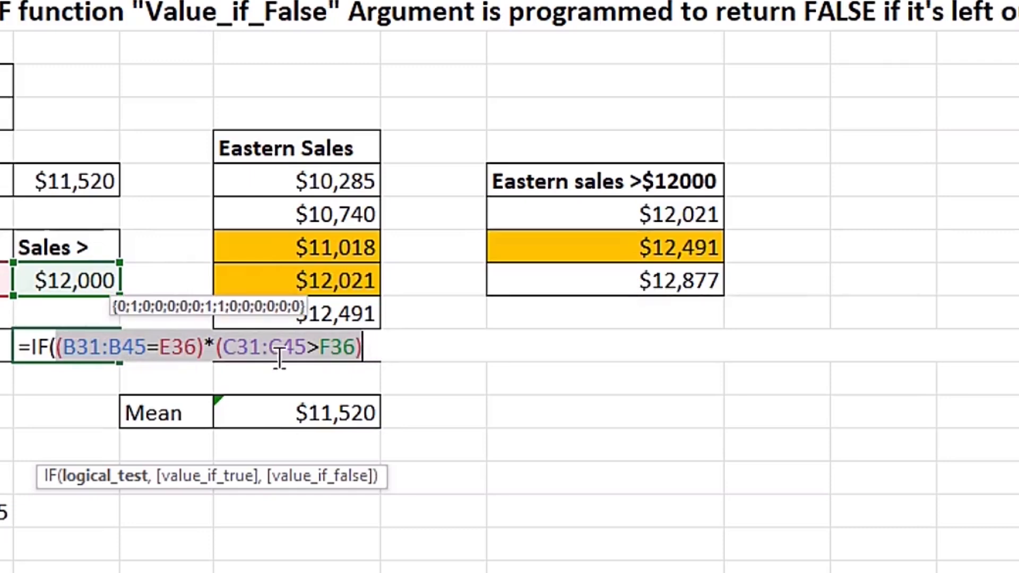
key(F9)
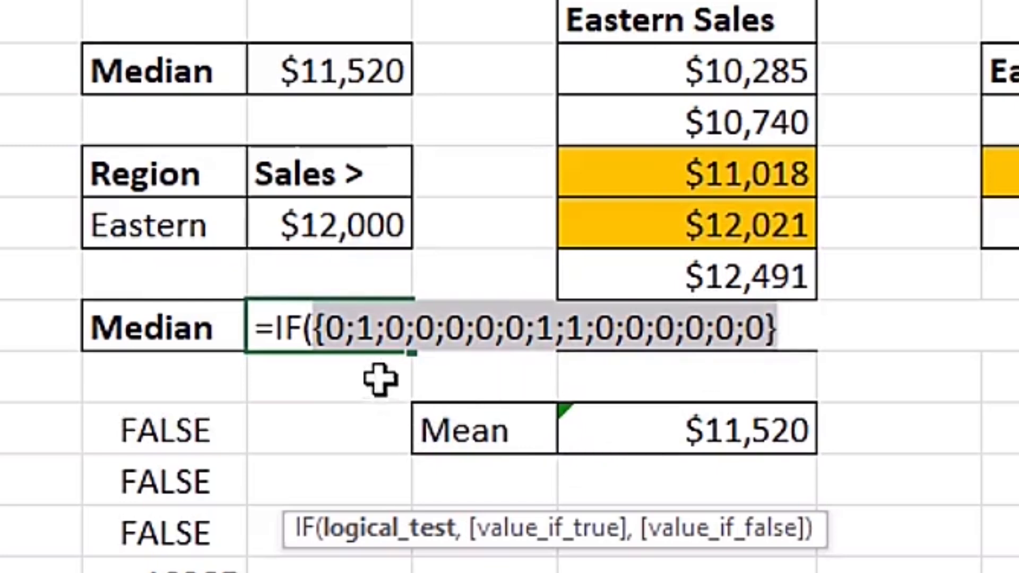
key(ctrl+z)
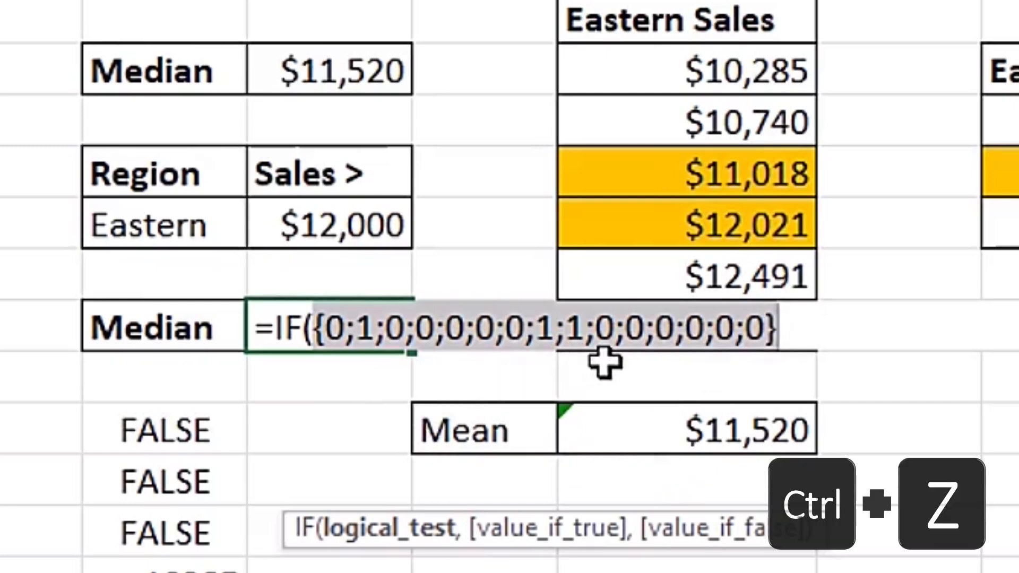
click(801, 326)
drag(569, 525, 552, 380)
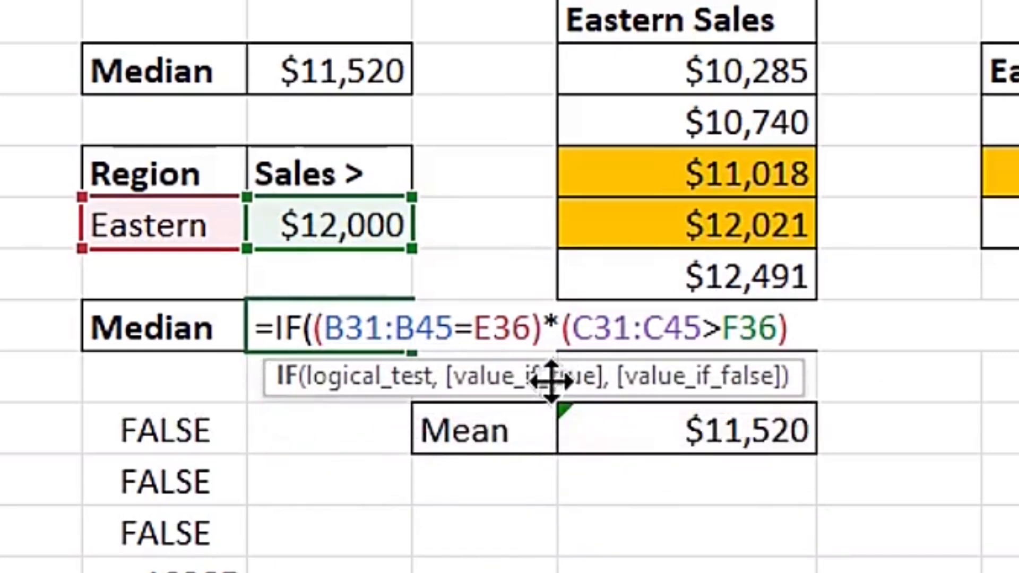
- Complete the IF formula in F38 with C31:C45 as the value if true, omitting the value if false
key(End)
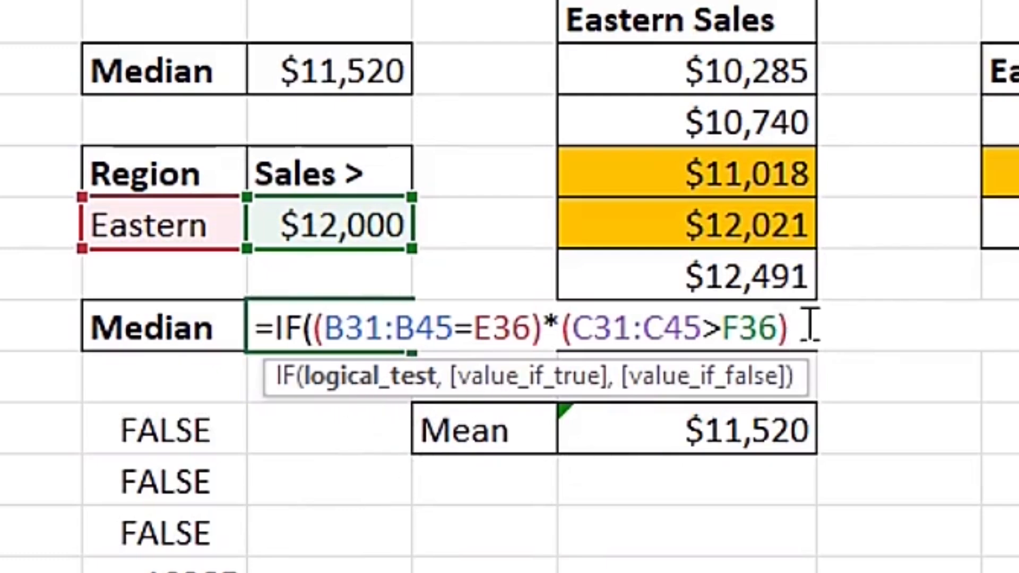
text(,)
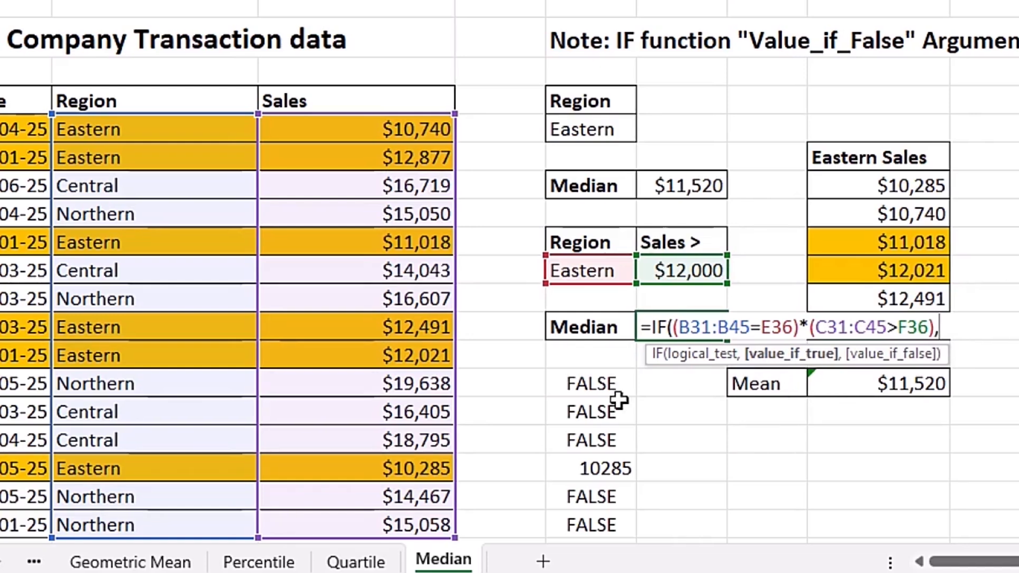
drag(362, 125, 381, 525)
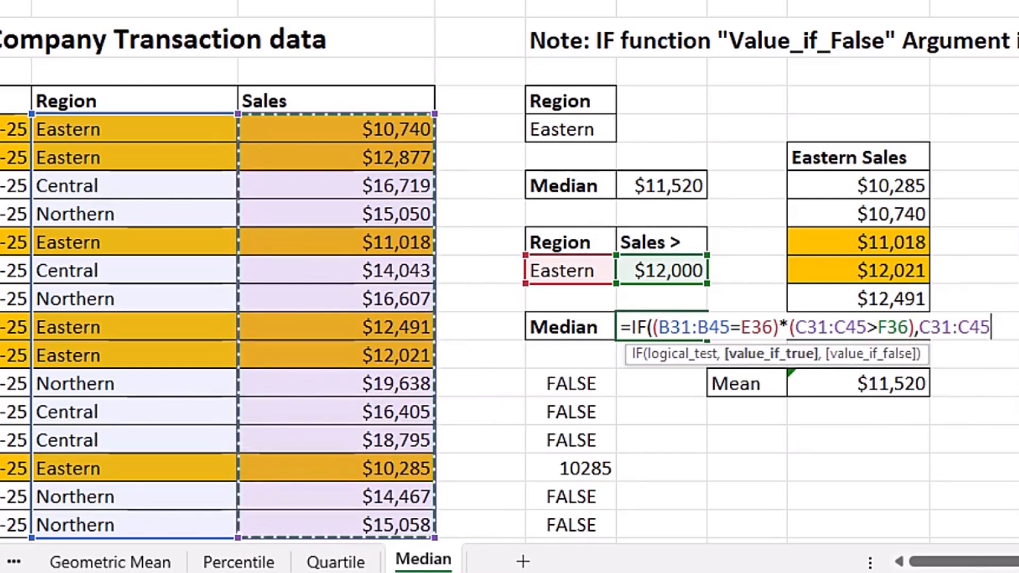
text())
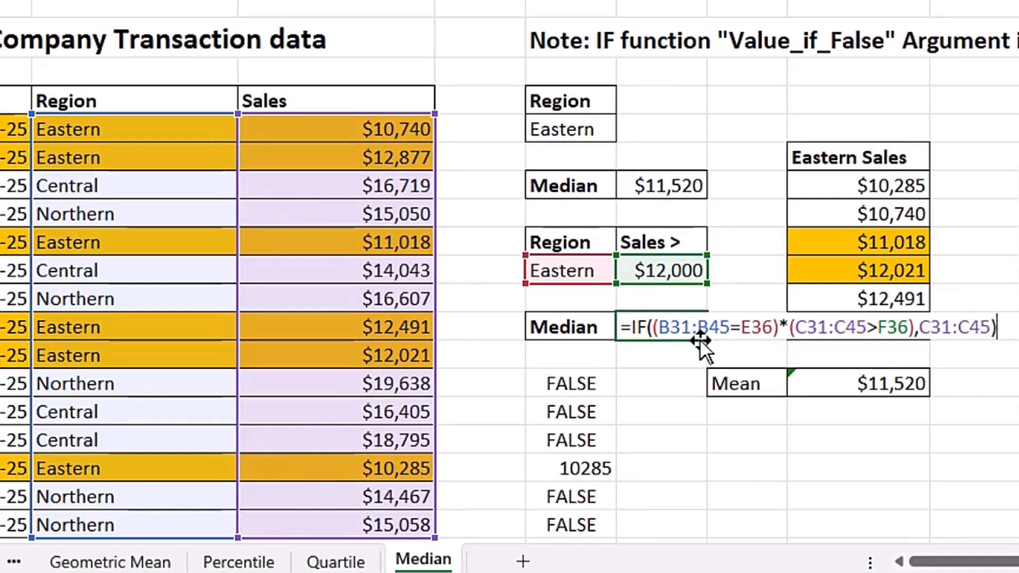
- Evaluate the complete IF expression inside F38 to inspect its array of values, restoring the formula after the check
drag(627, 324, 998, 327)
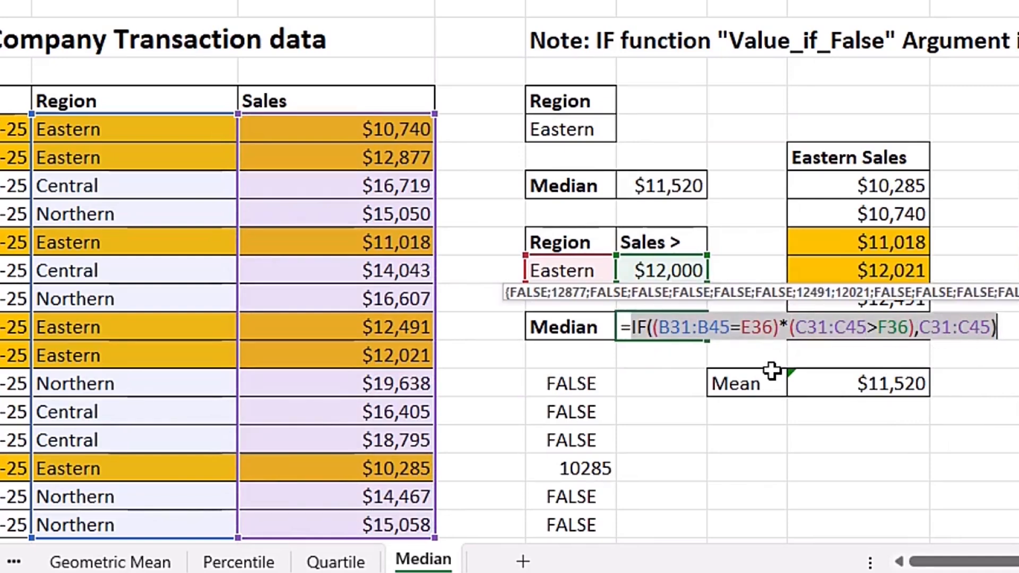
key(F9)
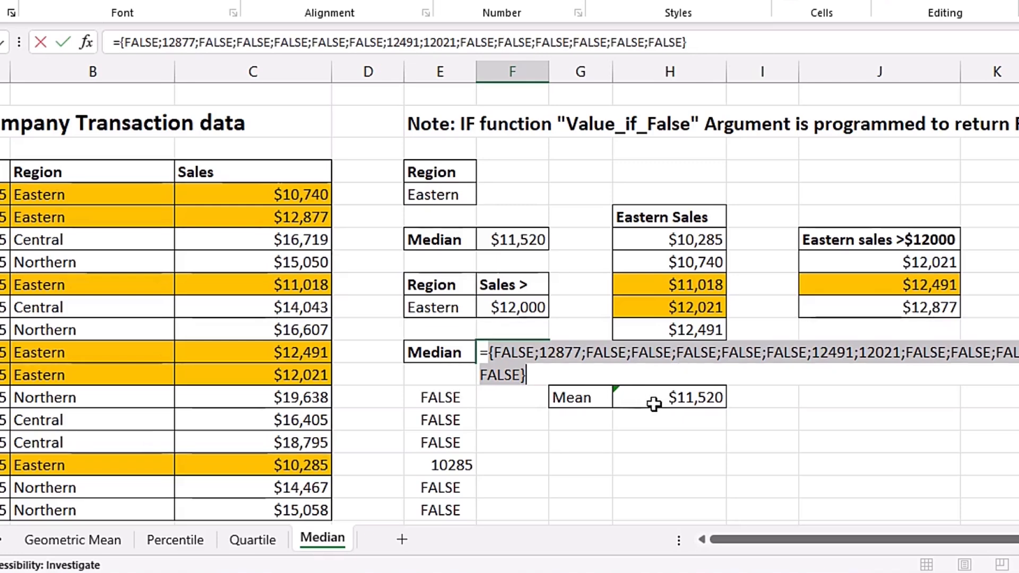
key(ctrl+z)
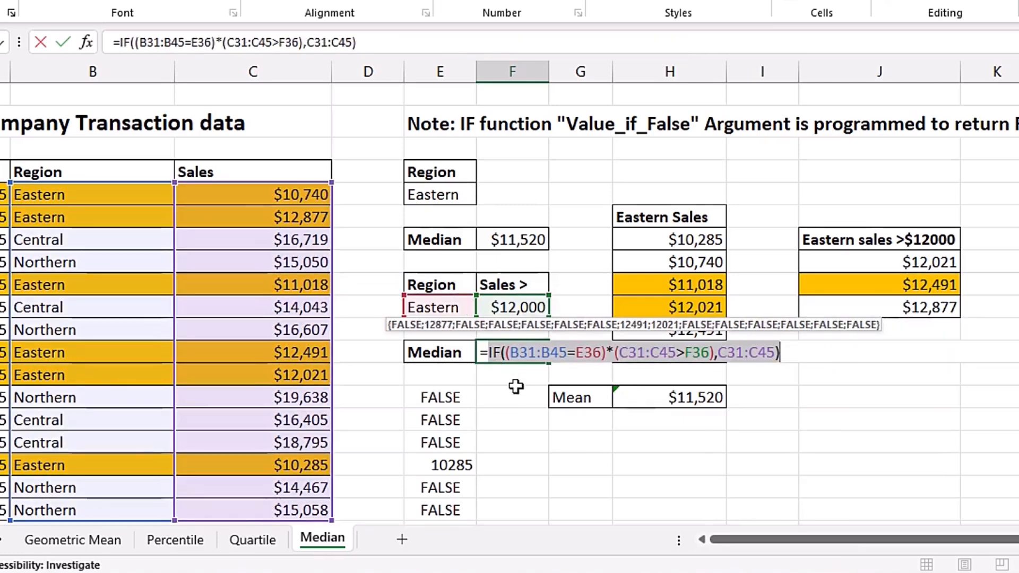
- Wrap the IF expression in F38 in MEDIAN and enter =MEDIAN(IF((B31:B45=E36)*(C31:C45>F36),C31:C45)) as an array formula
click(491, 354)
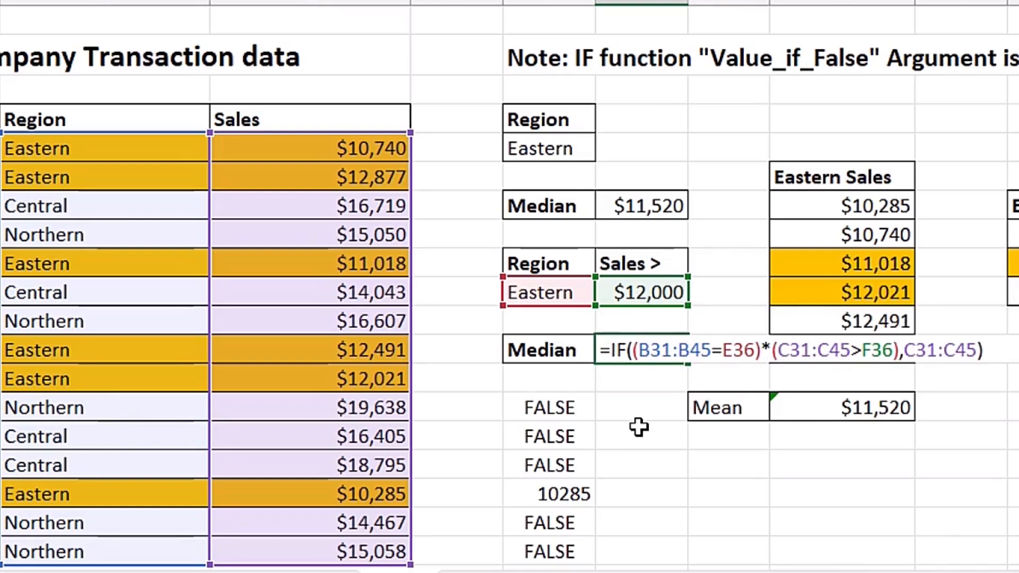
text(med)
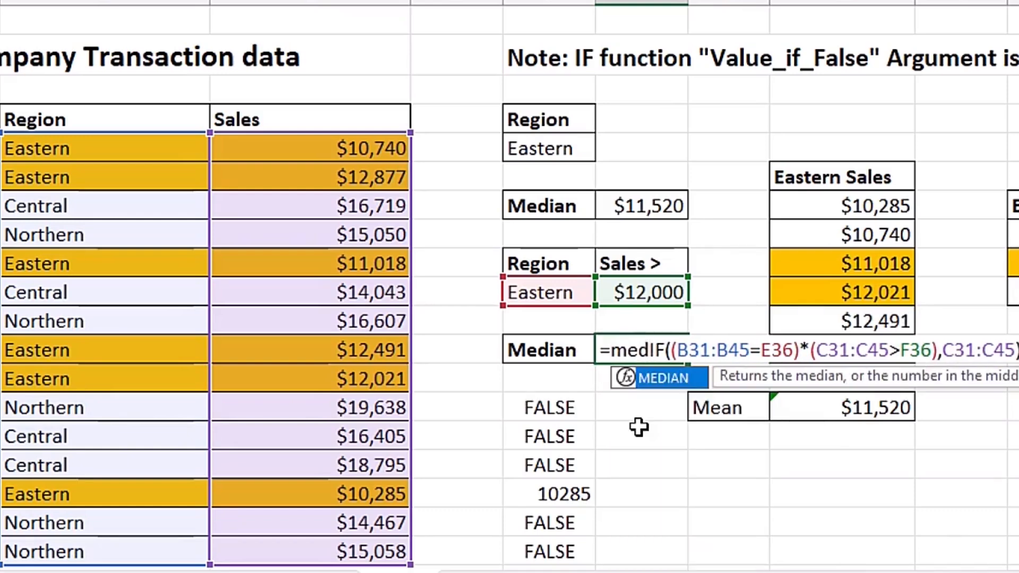
key(Tab)
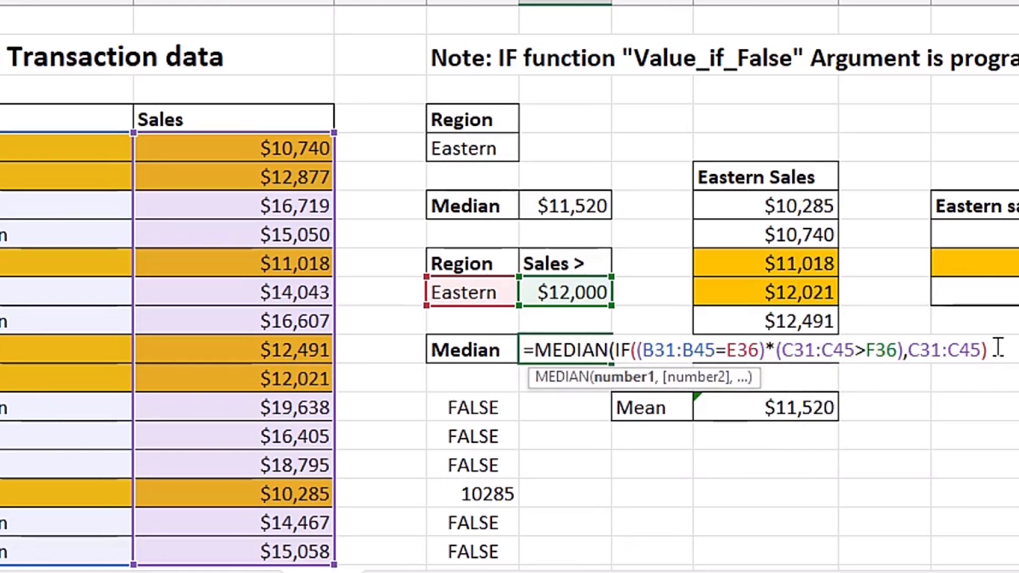
text())
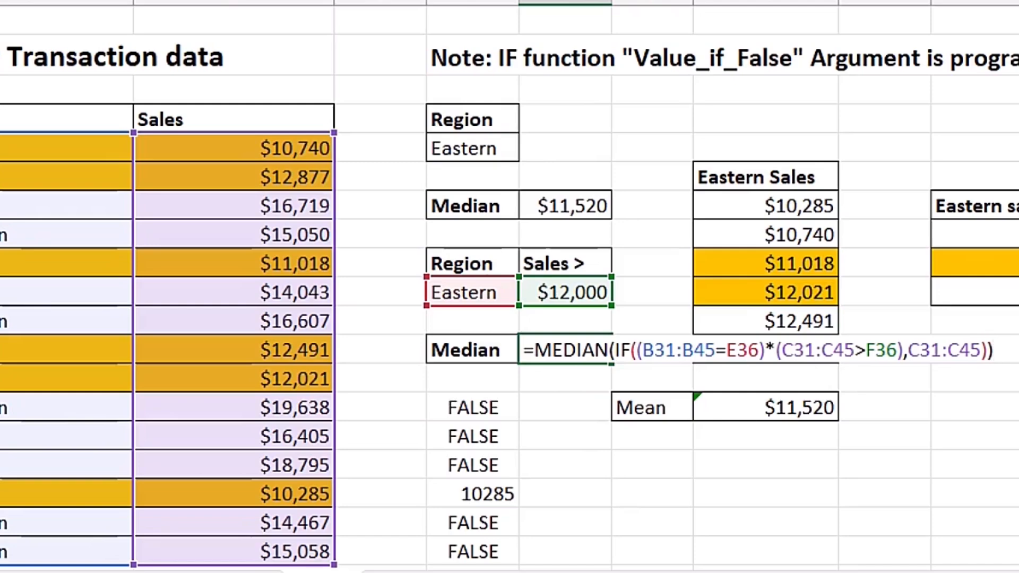
click(920, 351)
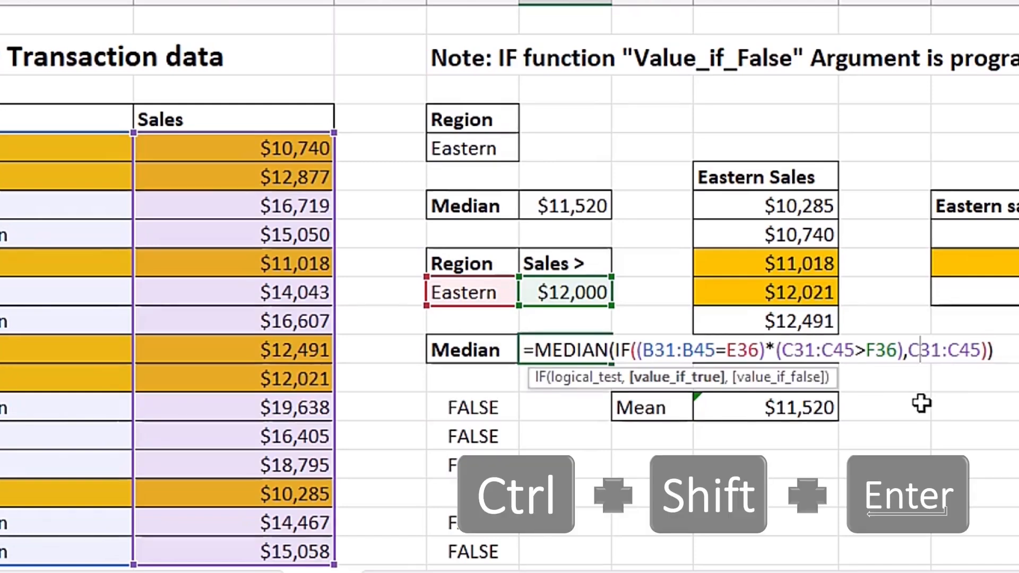
key(ctrl+shift+Return)
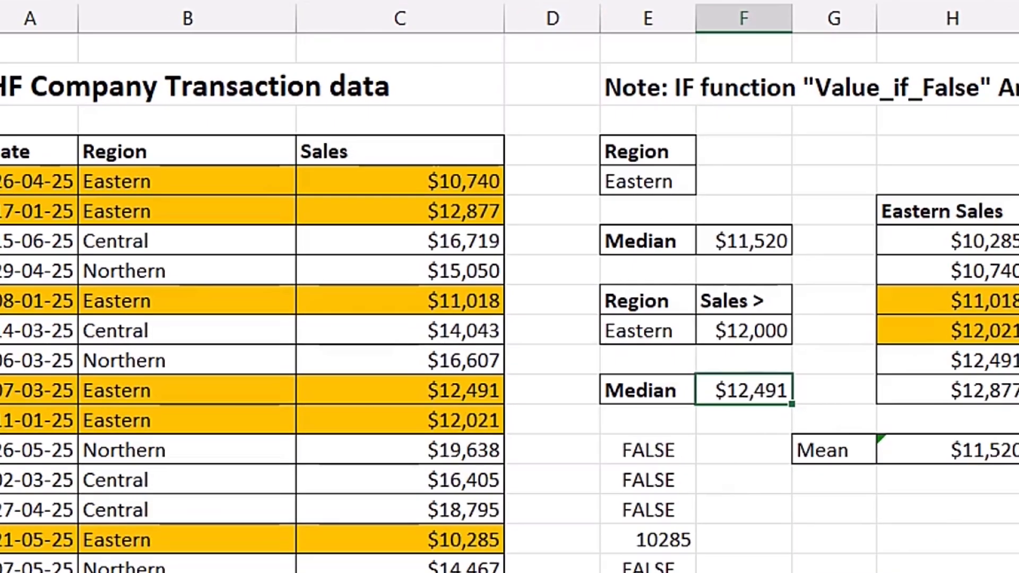
- Re-enter the F38 median formula with regular entry, and select the F33 median to view its formula
key(F2)
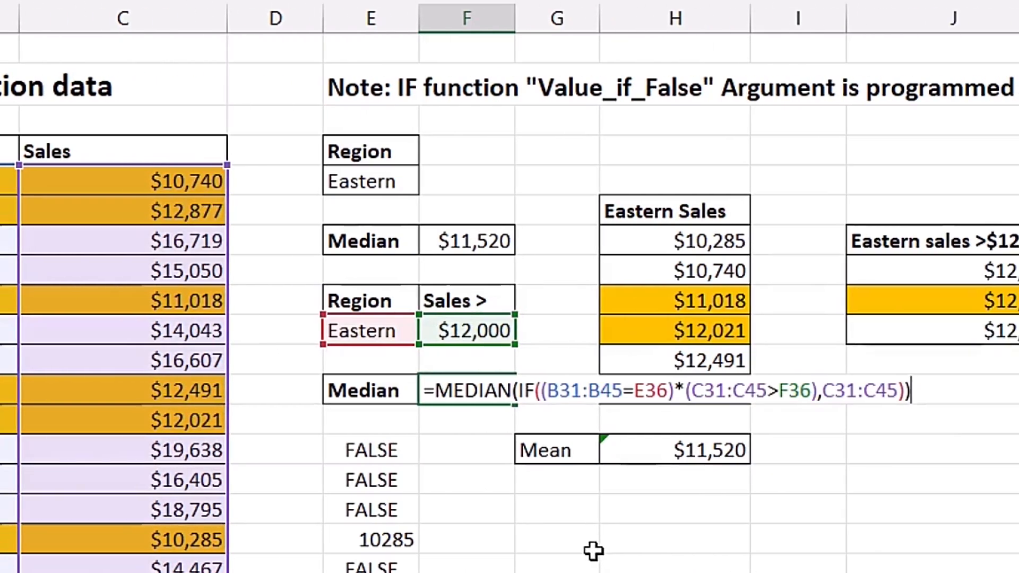
key(Return)
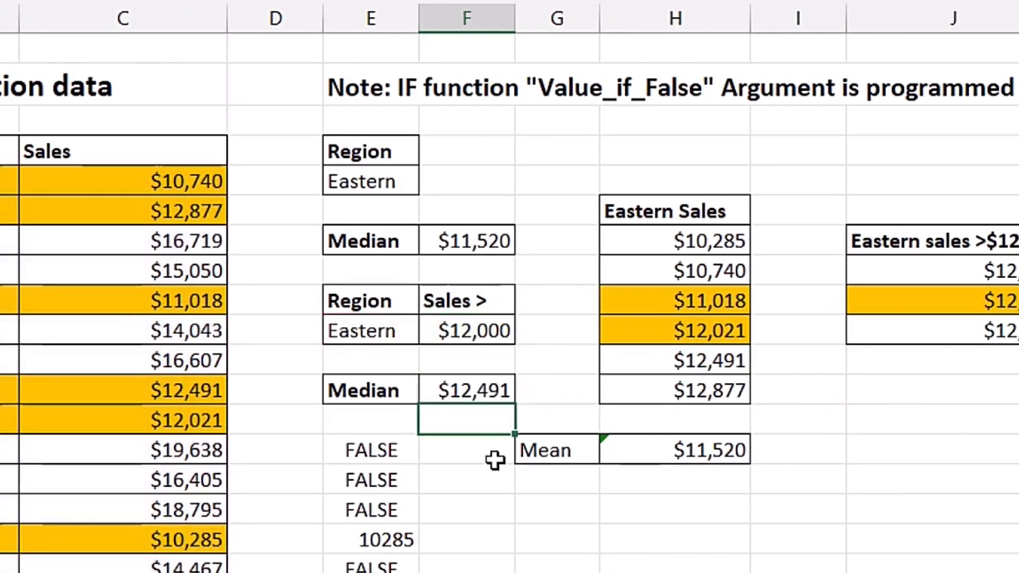
click(467, 390)
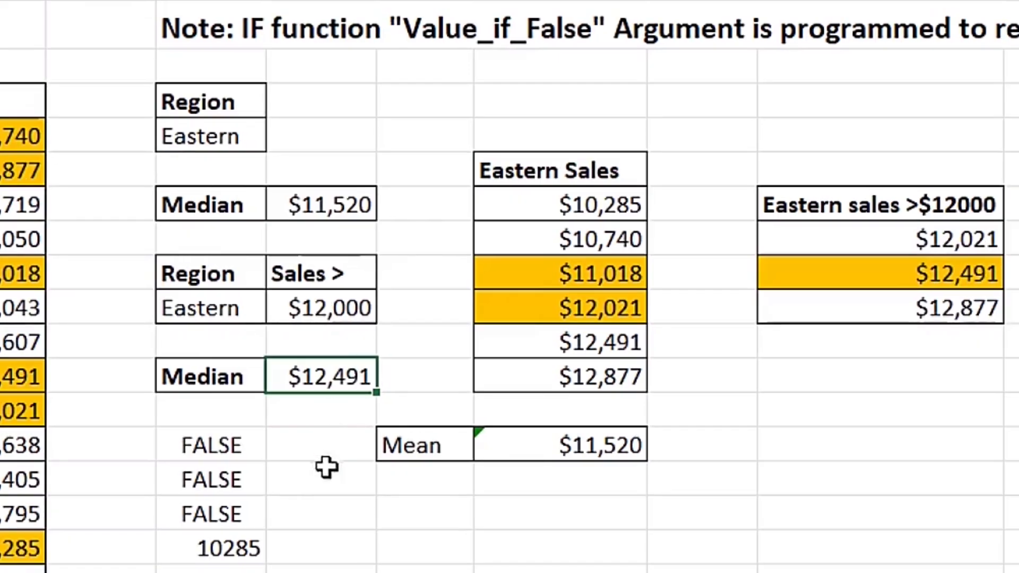
click(330, 206)
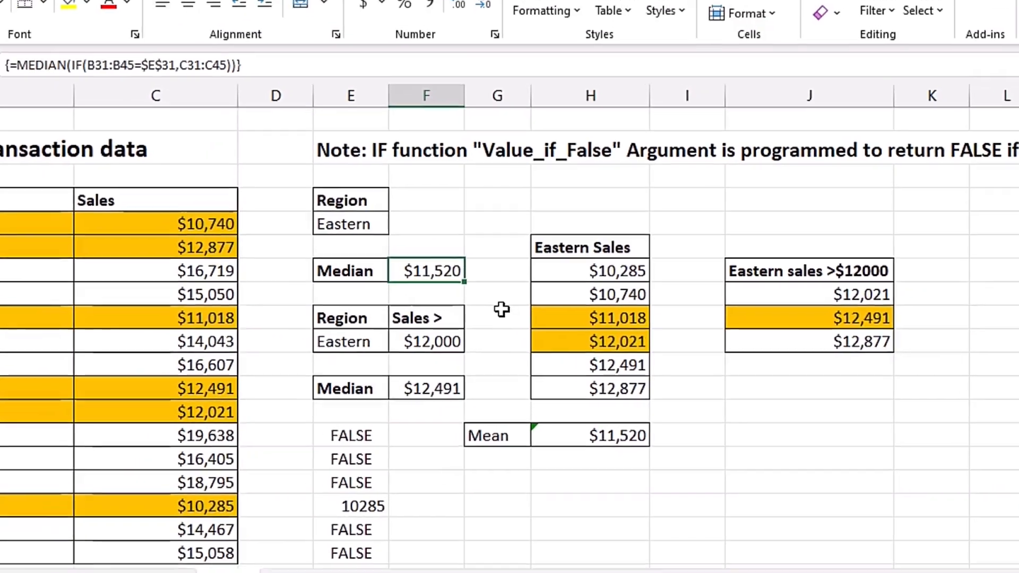